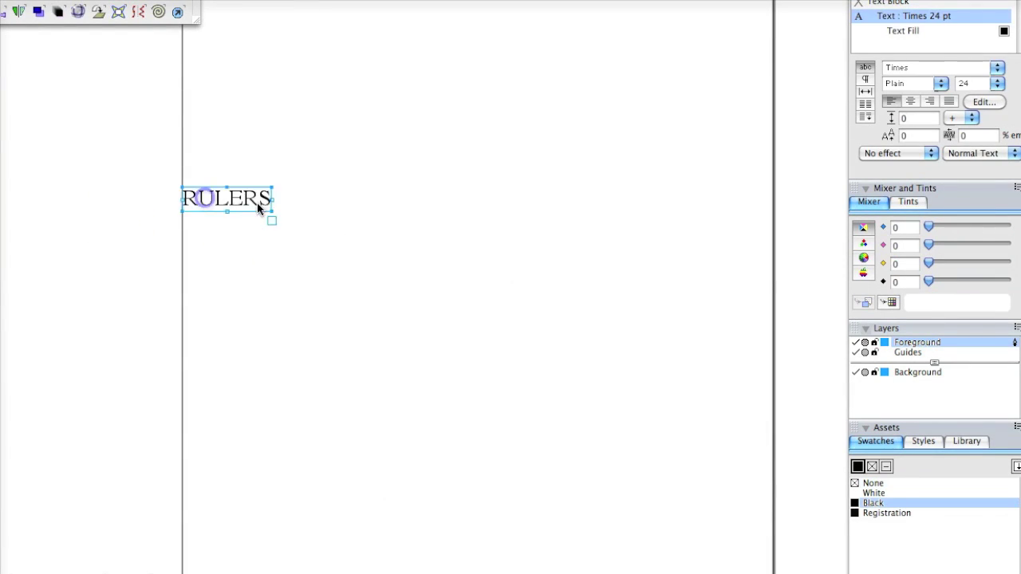
# Convert the Mason-set RULERS title into outline paths.
pyautogui.click(291, 198)
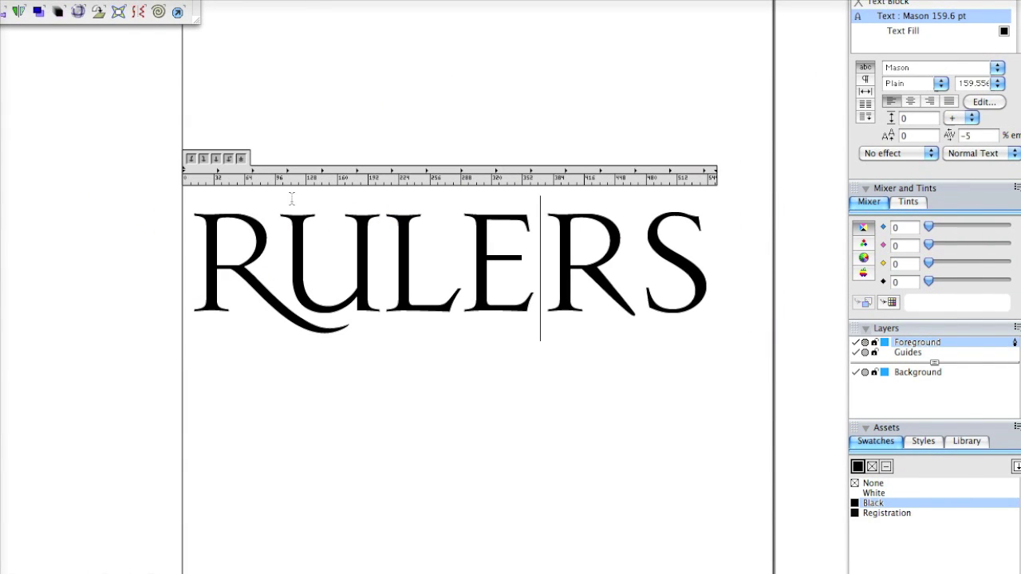
pyautogui.hotkey('ctrl', 'shift', 'p')
pyautogui.click(27, 228)
pyautogui.click(165, 497)
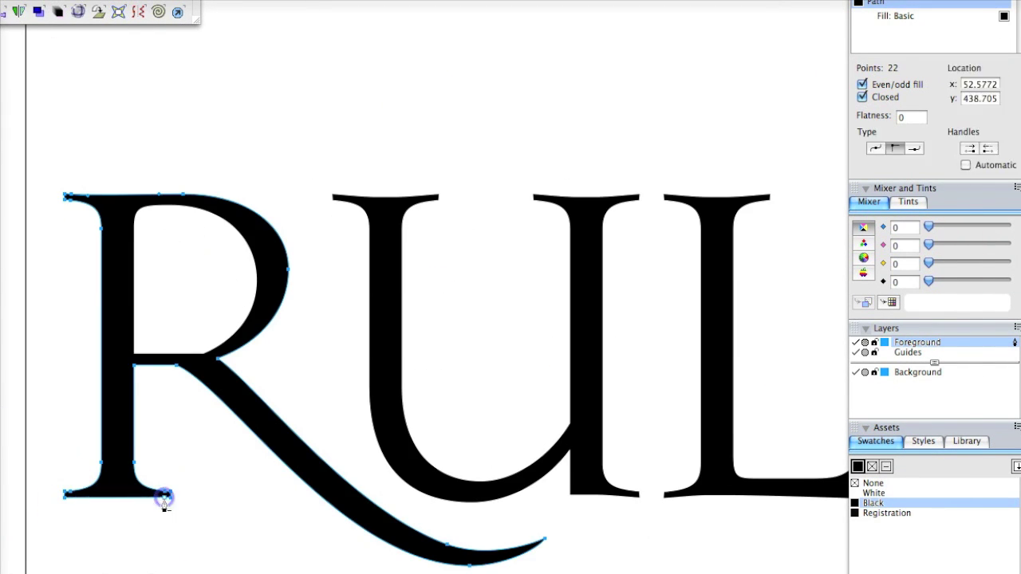
# Delete the surplus anchor points on the U's serif.
pyautogui.click(536, 231)
pyautogui.click(323, 526)
pyautogui.hscroll(-3, 274, 513)
pyautogui.hscroll(-3, 376, 513)
pyautogui.click(377, 507)
pyautogui.moveTo(121, 206); pyautogui.dragTo(200, 211)
pyautogui.press('Delete')
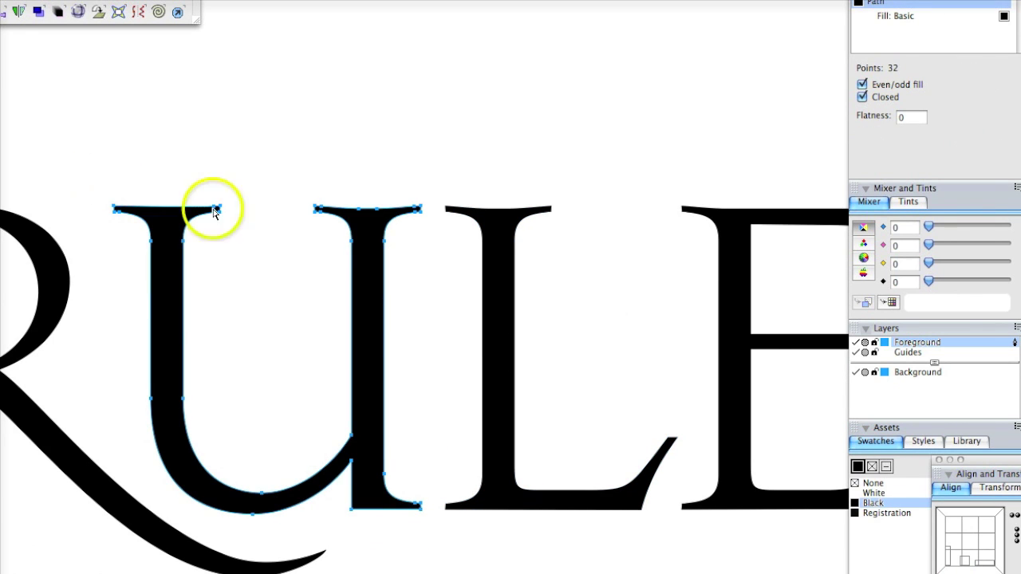
# Inspect the outlined letters closely and select all the RULERS letters.
pyautogui.hscroll(3, 501, 214)
pyautogui.click(375, 207)
pyautogui.hscroll(-3, 348, 198)
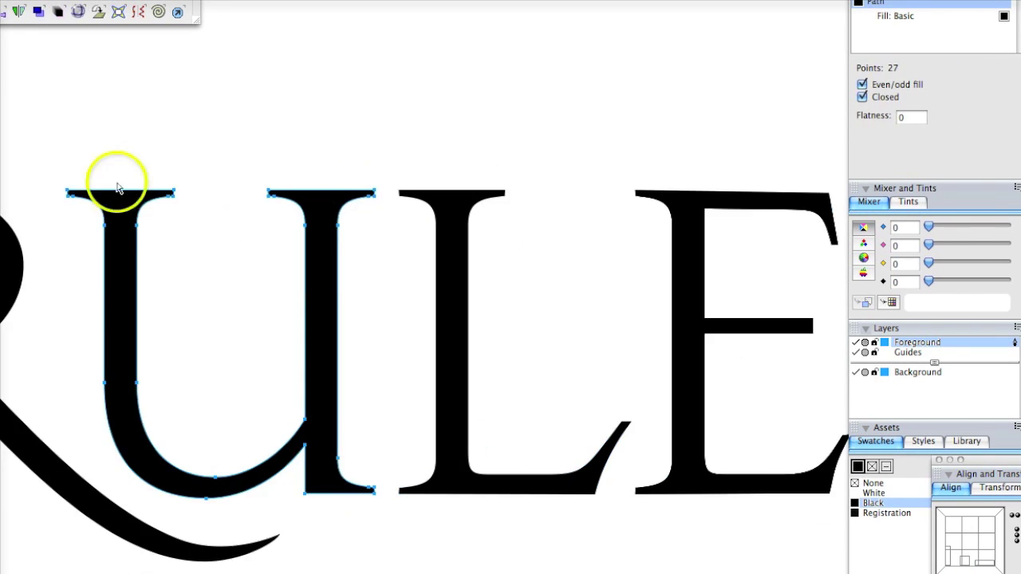
pyautogui.hscroll(3, 348, 198)
pyautogui.keyDown('alt'); pyautogui.click(420, 385); pyautogui.keyUp('alt')
pyautogui.click(485, 277)
pyautogui.press('F4')
pyautogui.scroll(-5, 485, 277)
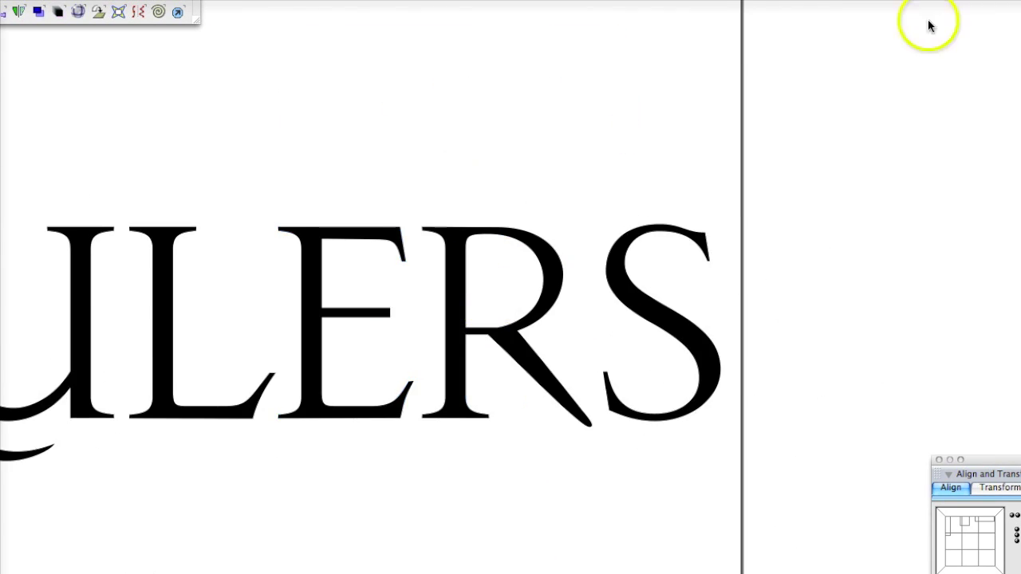
pyautogui.hscroll(-3, 839, 433)
pyautogui.hotkey('ctrl', 'a')
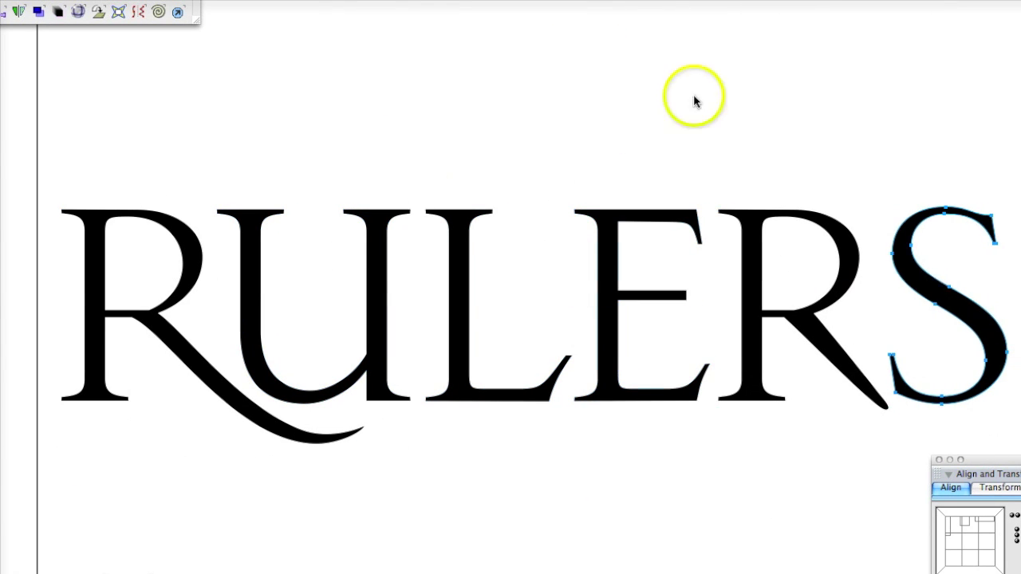
pyautogui.keyDown('alt'); pyautogui.click(580, 221); pyautogui.keyUp('alt')
pyautogui.click(279, 147)
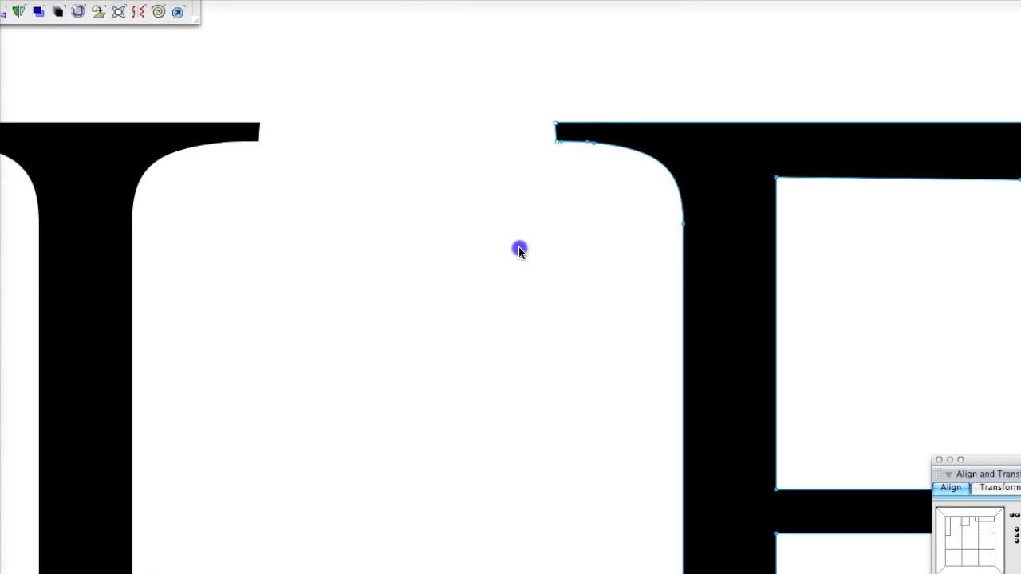
pyautogui.keyDown('alt'); pyautogui.click(231, 278); pyautogui.keyUp('alt')
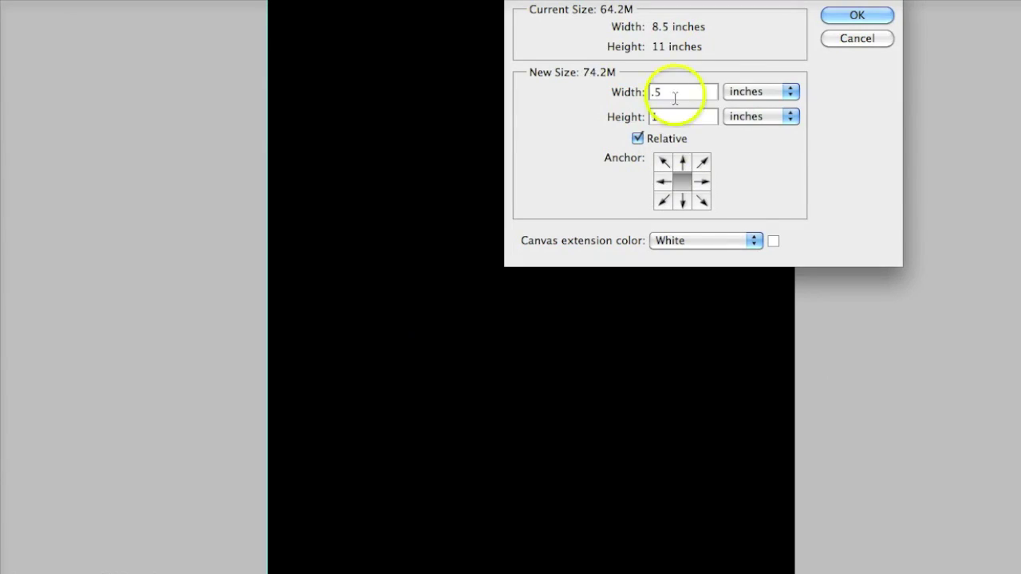
# Apply the relative 0.5-inch width increase to the 8.5 × 11 inch canvas.
pyautogui.press('Return')
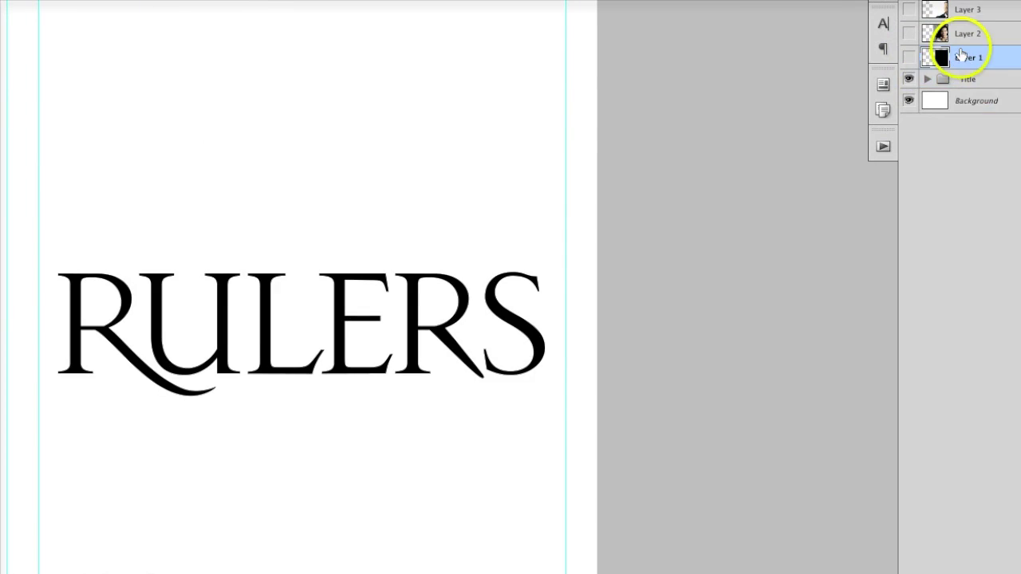
# Show and rescale the bearded man's Layer 1, then move it above Layer 2.
pyautogui.click(908, 75)
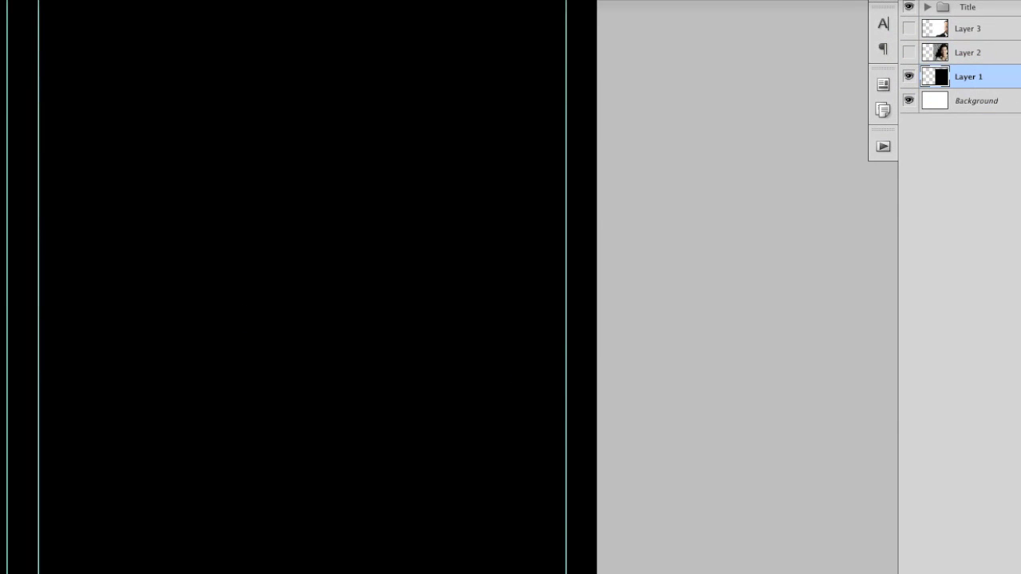
pyautogui.press('Return')
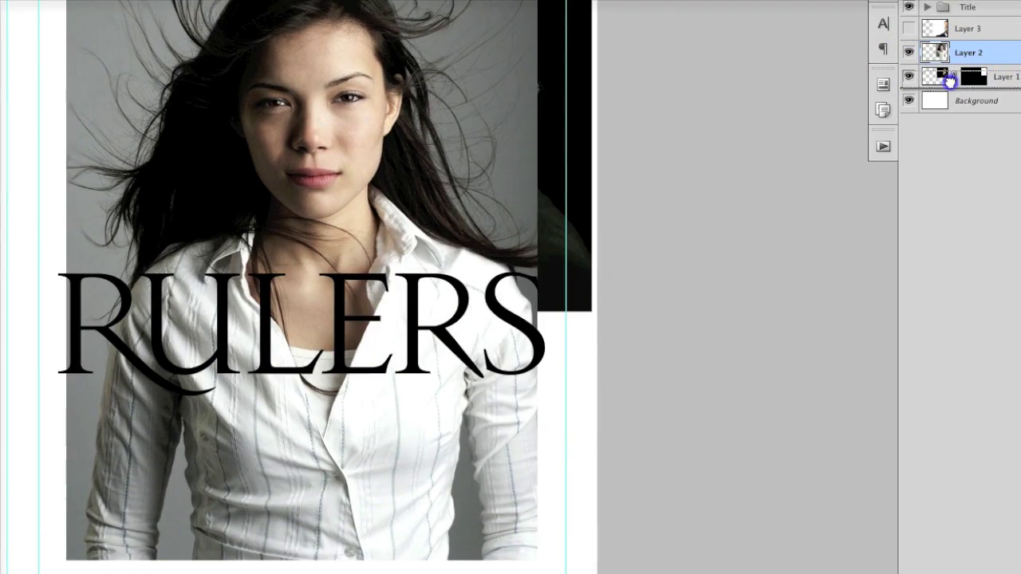
pyautogui.moveTo(951, 77); pyautogui.dragTo(950, 50)
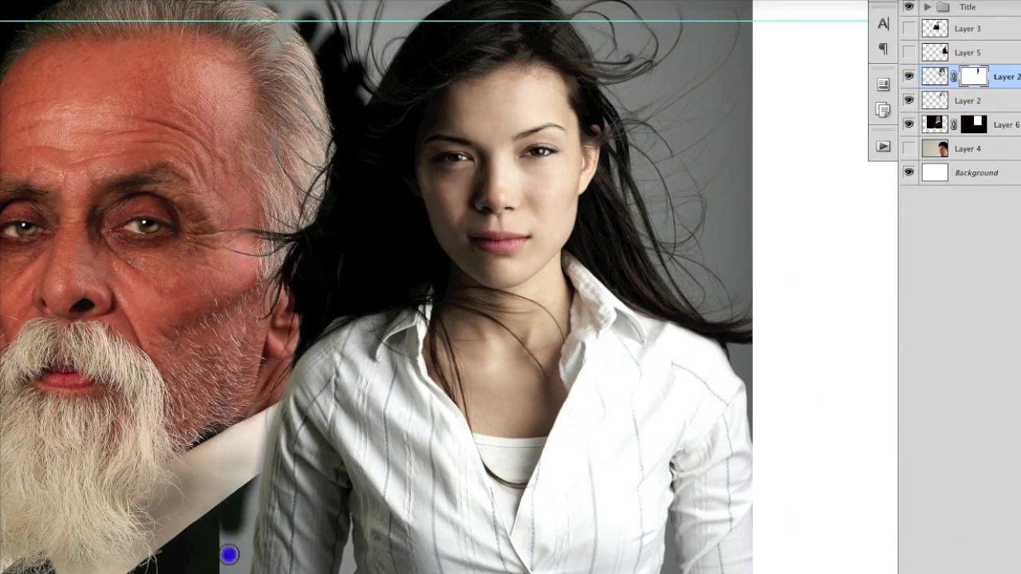
# Paint the mask along the woman's hair edge with the Brush tool.
pyautogui.moveTo(647, 82); pyautogui.dragTo(789, 401)
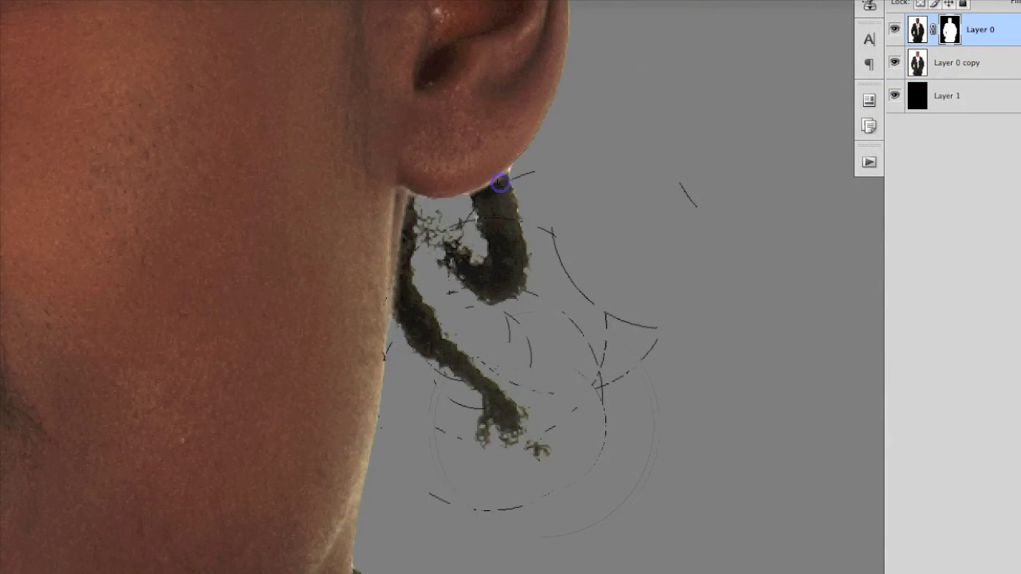
pyautogui.scroll(5, 495, 296)
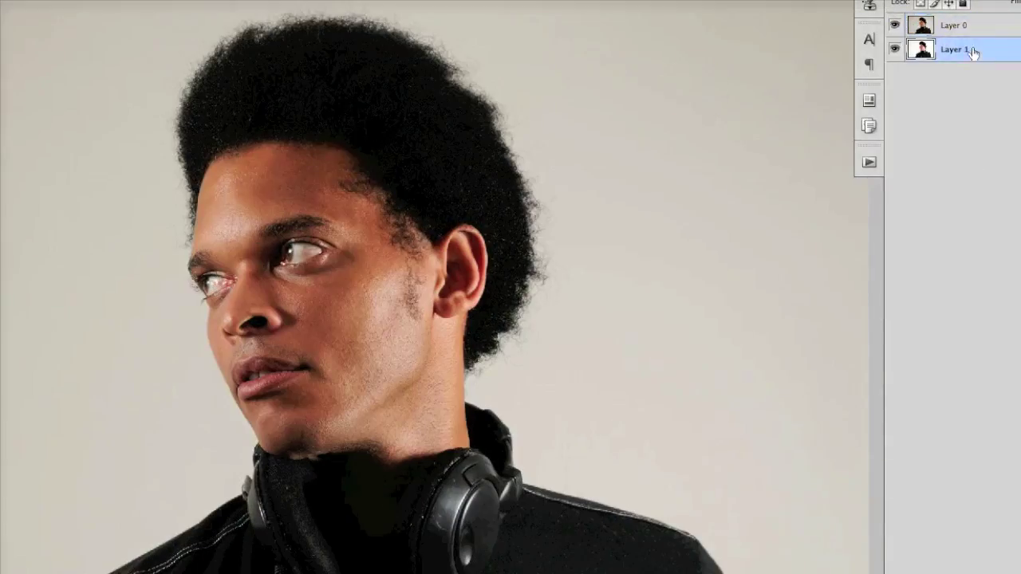
# Select Layer 0 of the headphones portrait shutterstock_16423915.jpg.
pyautogui.click(938, 27)
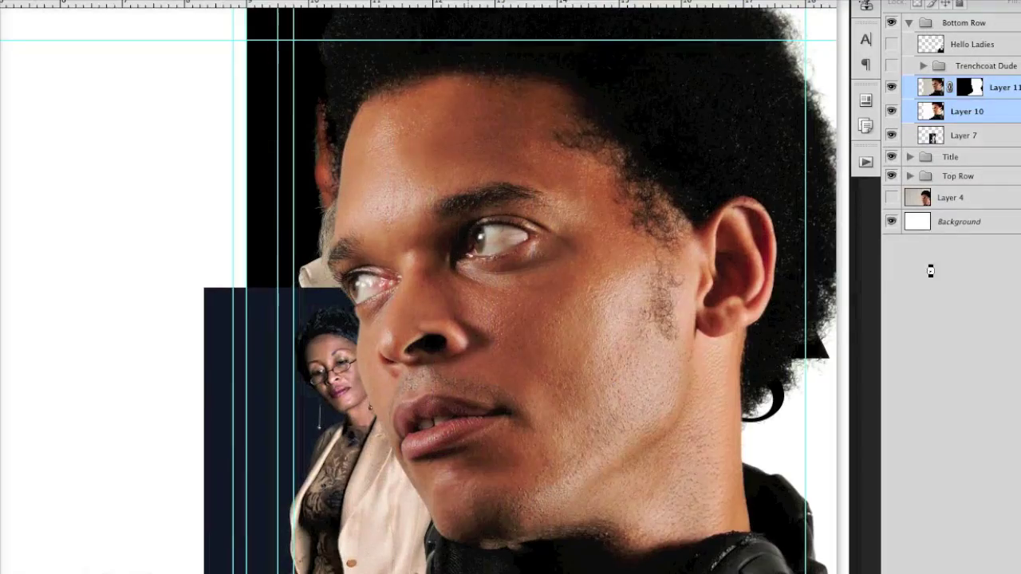
# Shrink the headphones man into the bottom row and trim the selection along the hat.
pyautogui.press('Return')
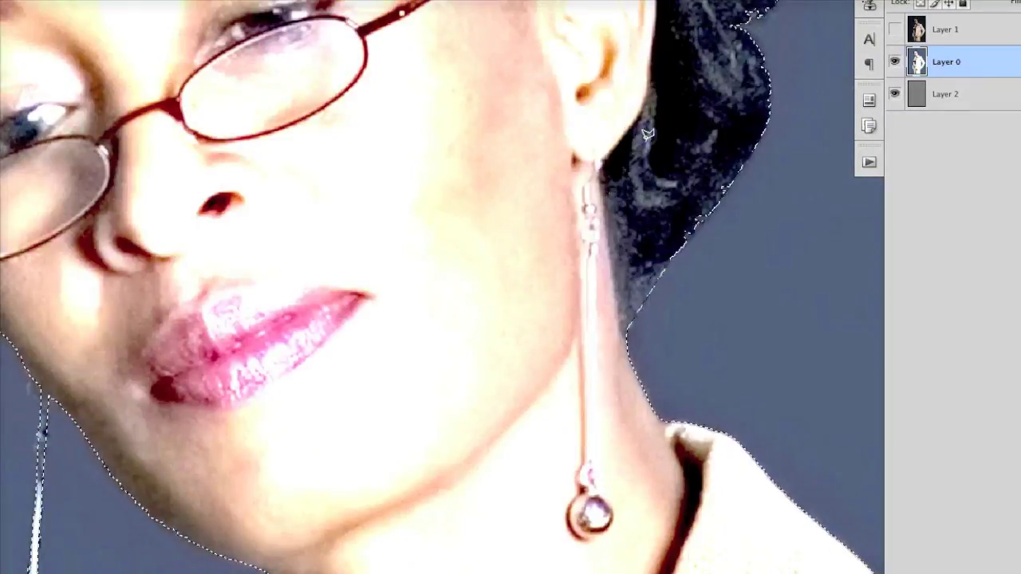
pyautogui.moveTo(245, 151); pyautogui.dragTo(456, 252)
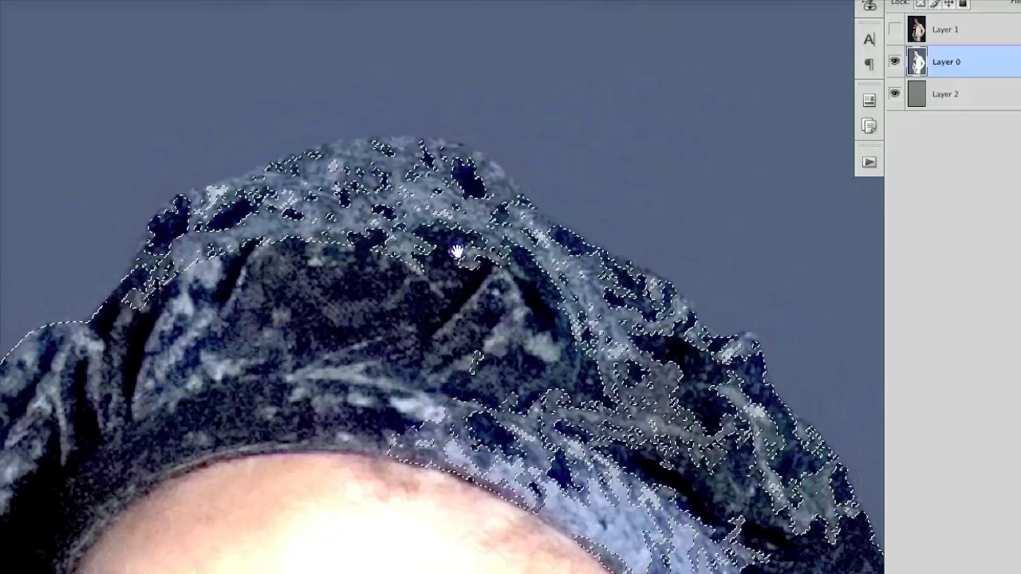
pyautogui.moveTo(144, 185); pyautogui.dragTo(243, 243)
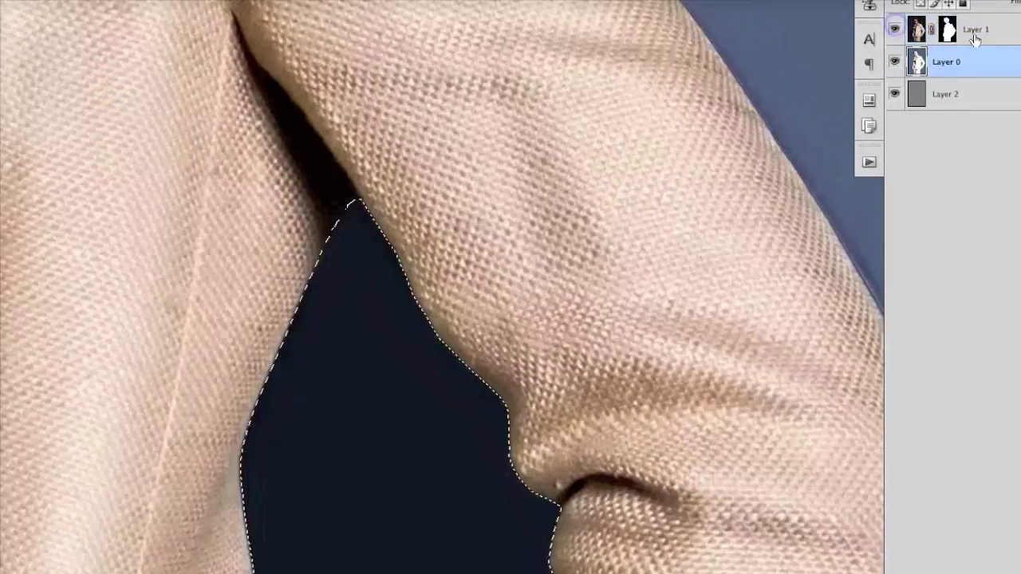
# Brighten Layer 1's mask with Levels, white input set to 167.
pyautogui.click(975, 40)
pyautogui.hotkey('ctrl', 'l')
pyautogui.moveTo(788, 203); pyautogui.dragTo(712, 206)
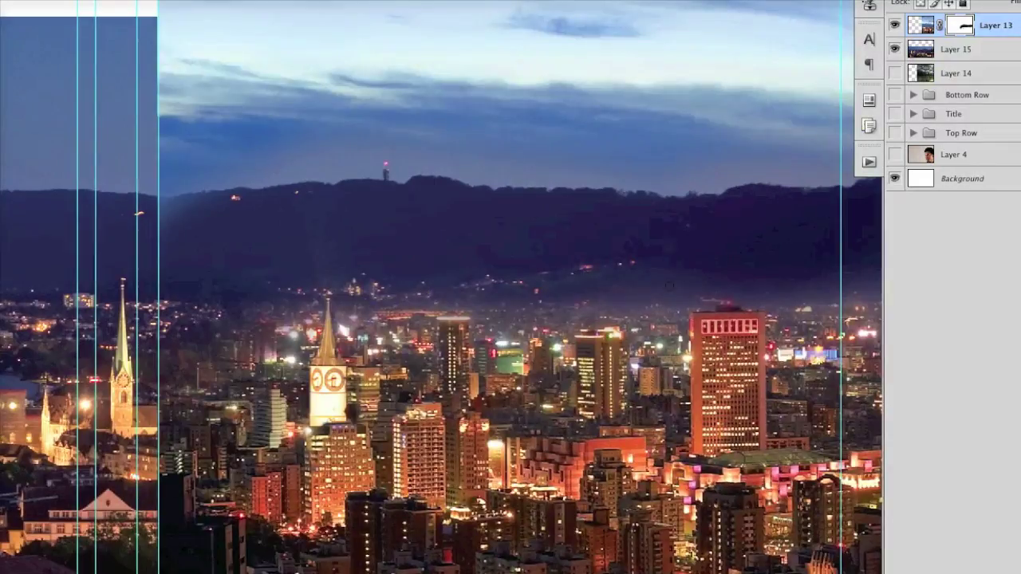
# Hide Layer 13, target Layer 15 and zoom out to the whole skyline.
pyautogui.click(894, 25)
pyautogui.click(921, 49)
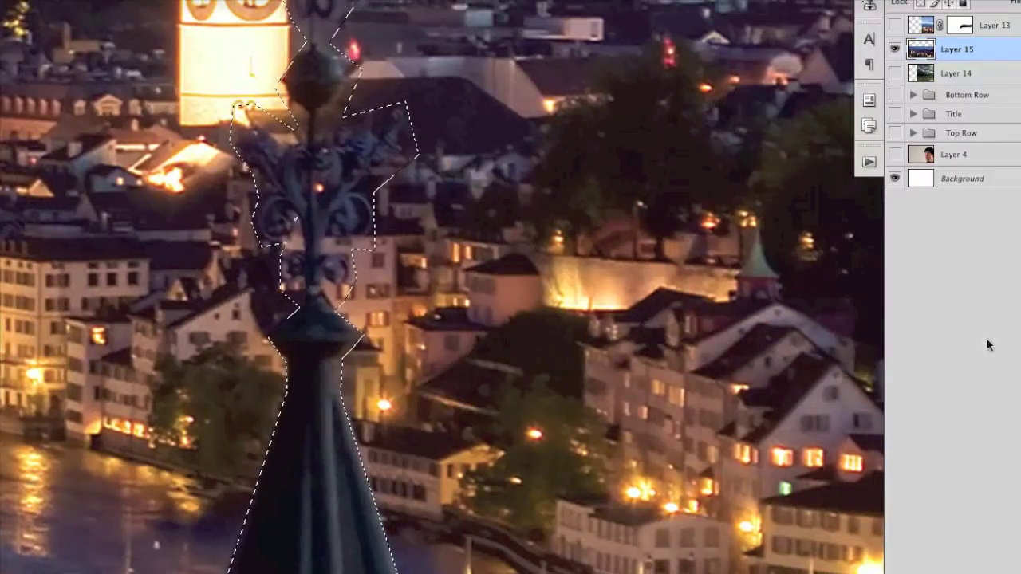
pyautogui.hotkey('alt', ']')
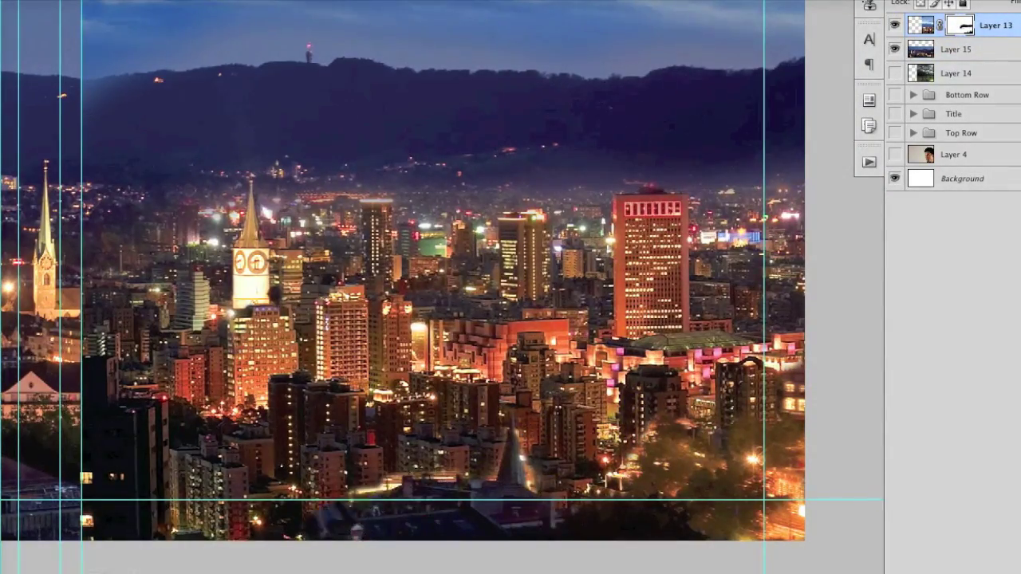
# On clouds Layer 14, set the Blues to saturation -37 and lightness -40.
pyautogui.click(404, 338)
pyautogui.moveTo(496, 300); pyautogui.dragTo(341, 321)
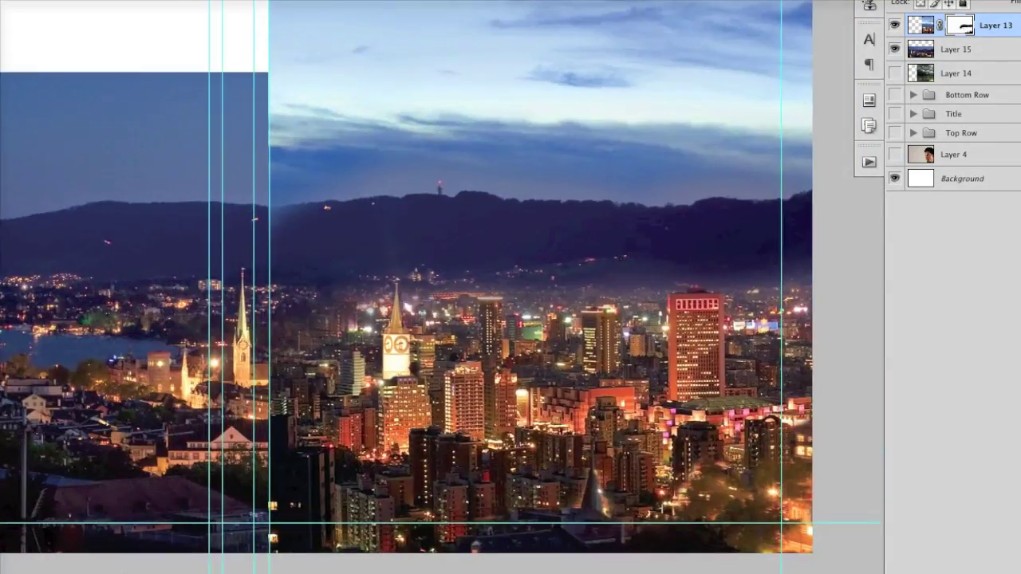
pyautogui.click(894, 74)
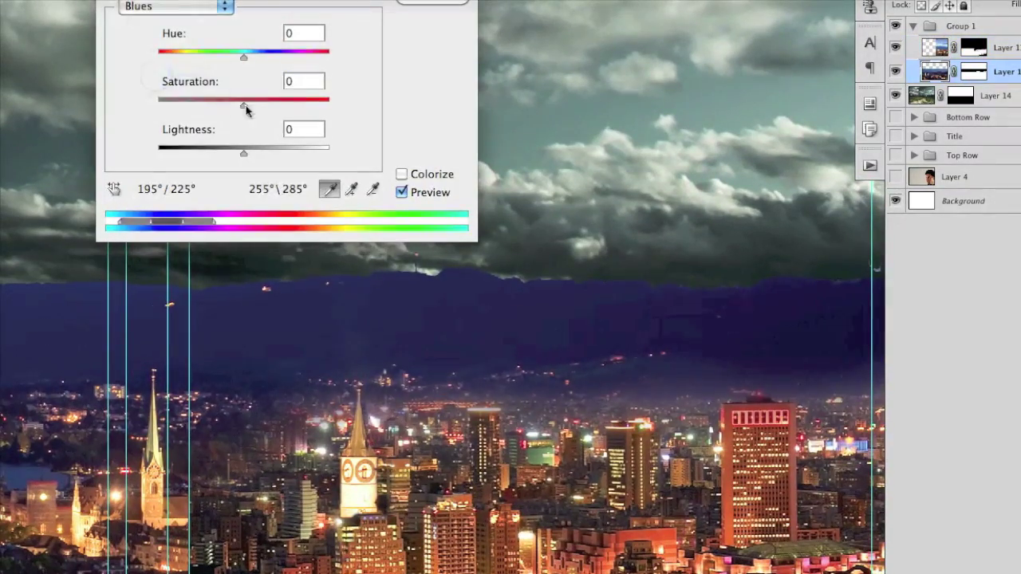
pyautogui.moveTo(245, 106); pyautogui.dragTo(212, 105)
pyautogui.moveTo(244, 153); pyautogui.dragTo(211, 154)
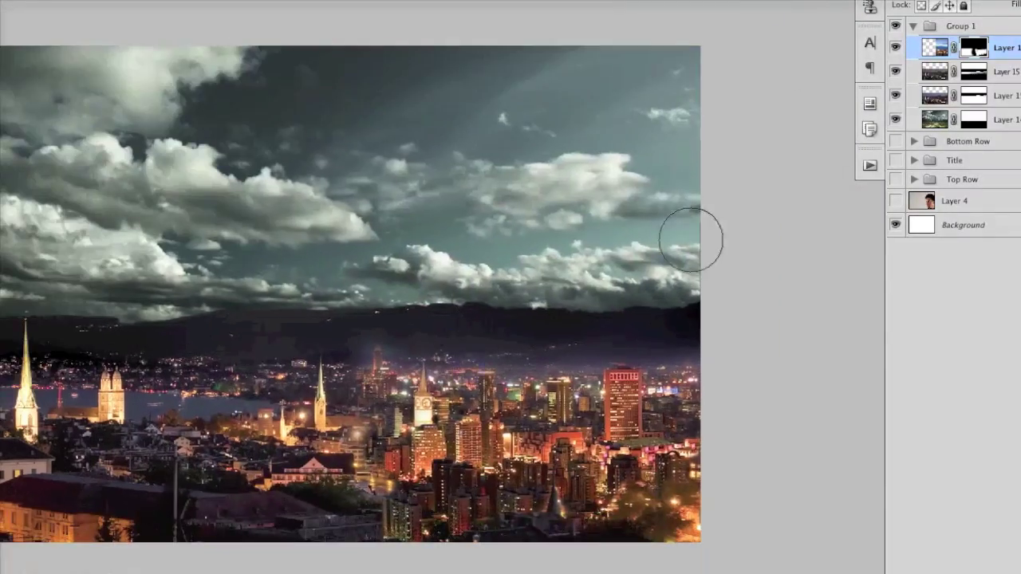
# Show the Top Row portraits and RULERS title, and move Top Row into Group 1.
pyautogui.click(895, 65)
pyautogui.click(895, 44)
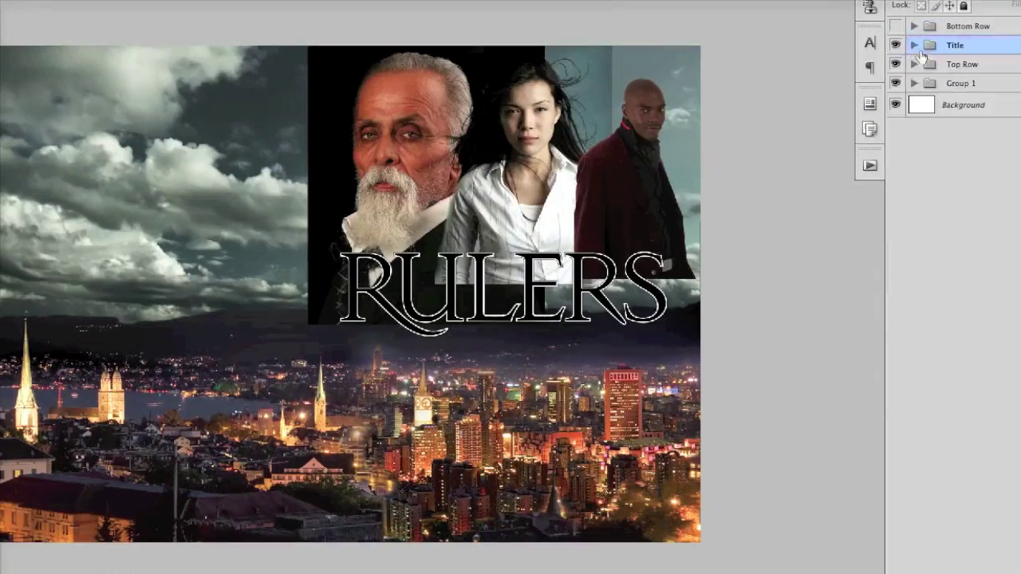
pyautogui.moveTo(961, 64); pyautogui.dragTo(957, 83)
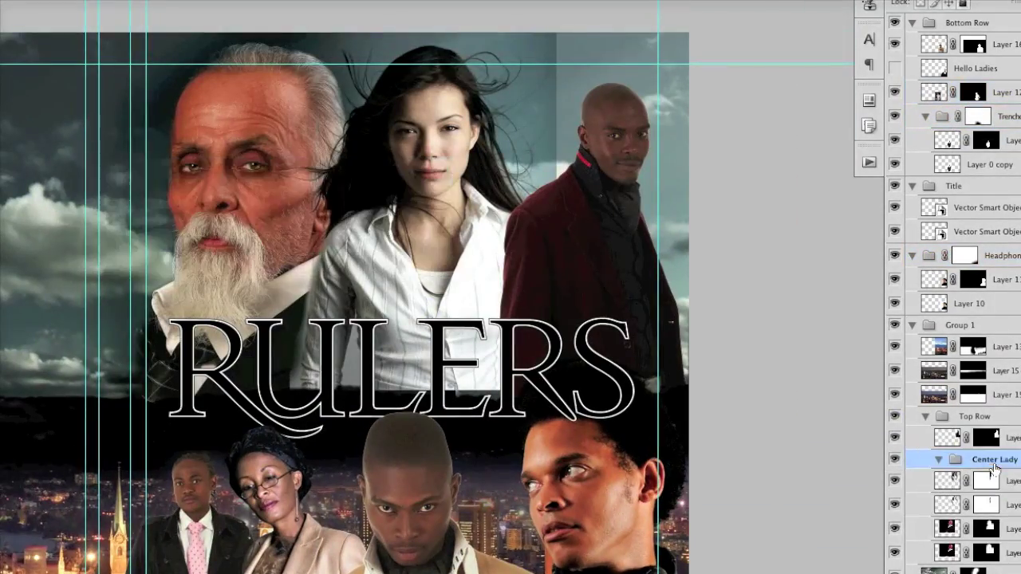
# Darken the white halo along the hair edge with Levels on Layer 16's mask.
pyautogui.hotkey('alt', ']')
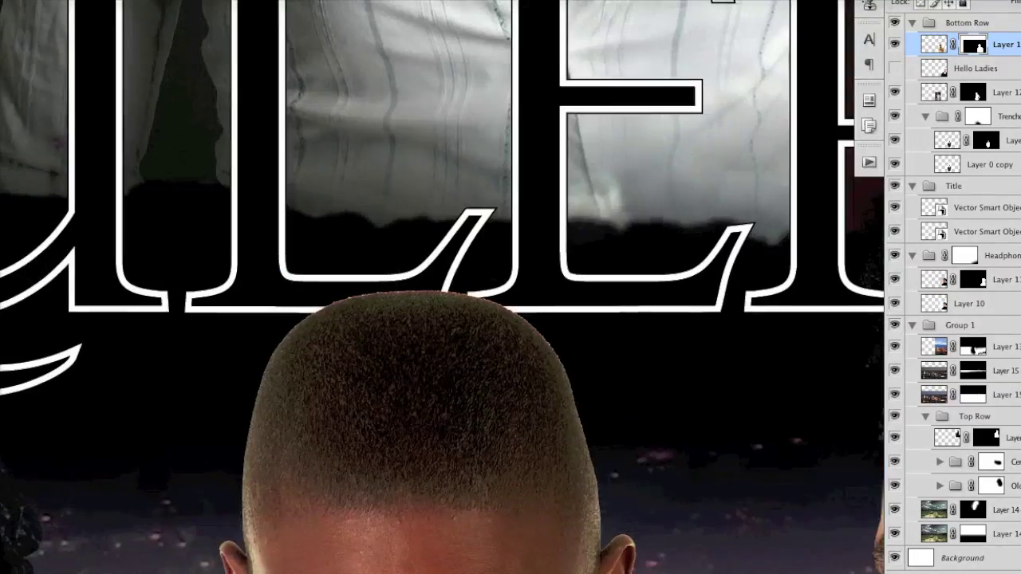
pyautogui.click(987, 64)
pyautogui.hotkey('ctrl', 'l')
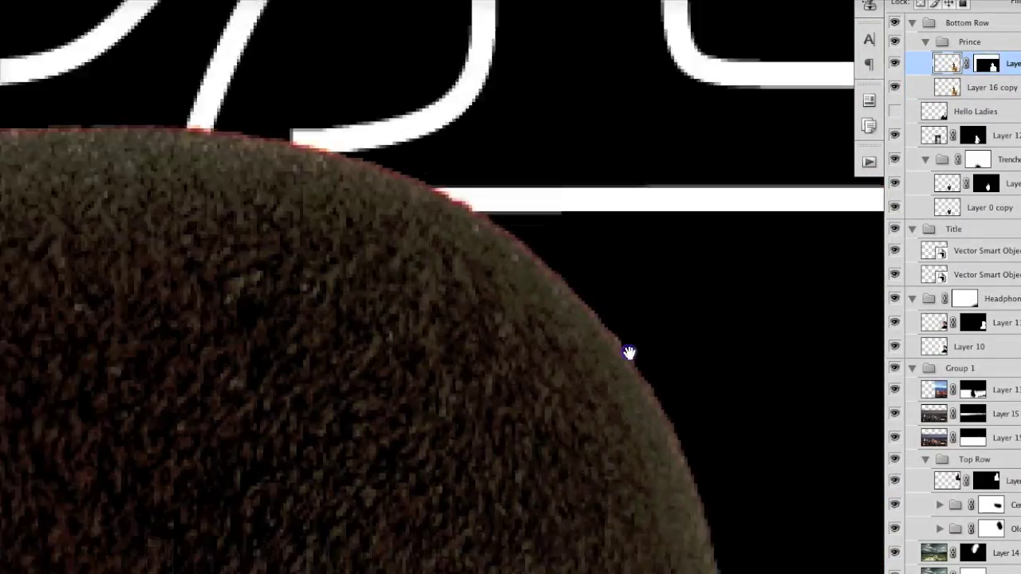
pyautogui.moveTo(629, 353); pyautogui.dragTo(499, 229)
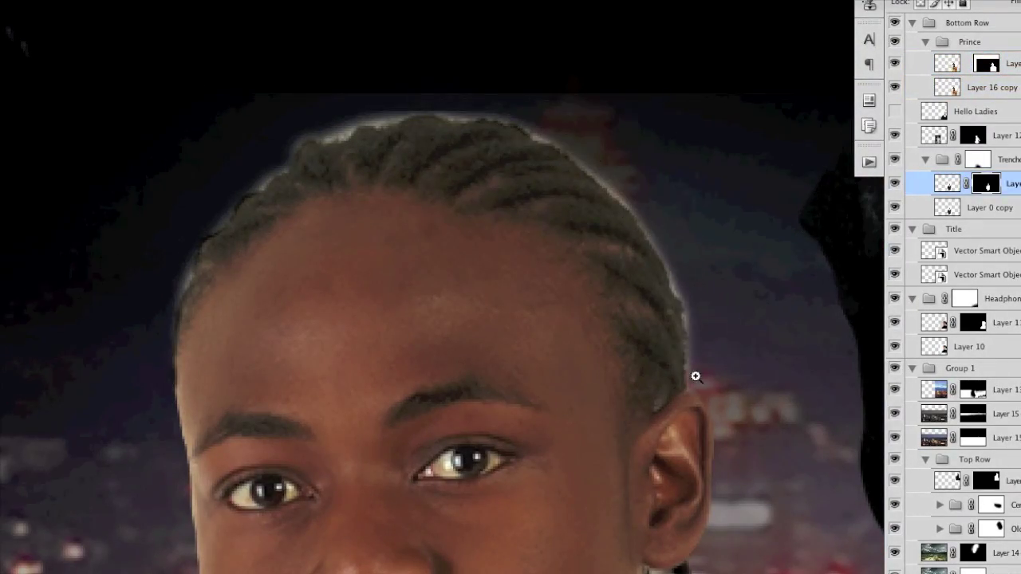
pyautogui.moveTo(696, 376); pyautogui.dragTo(598, 160)
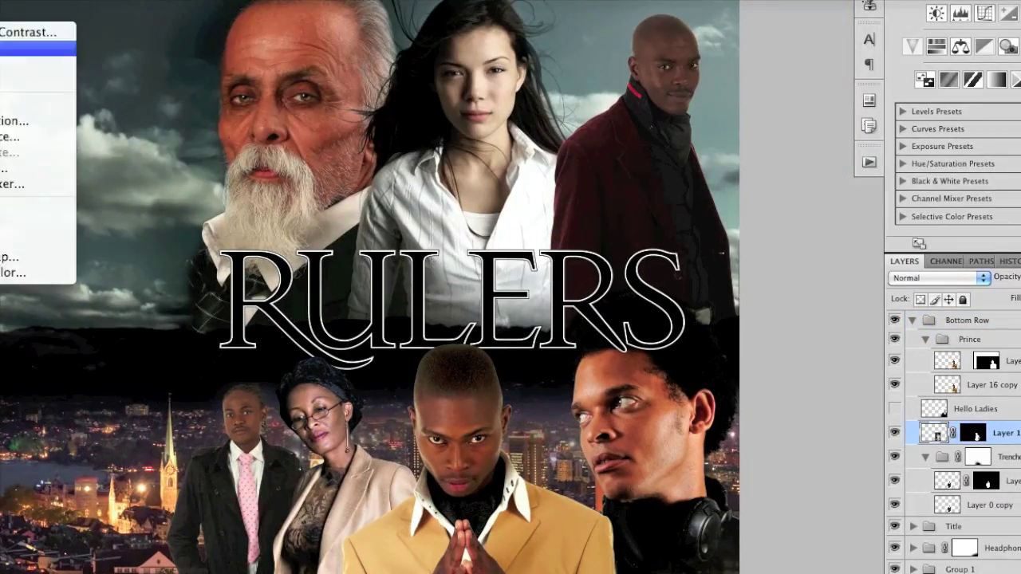
# Delete the bearded man's portrait layer and add a Color Balance adjustment layer.
pyautogui.click(38, 49)
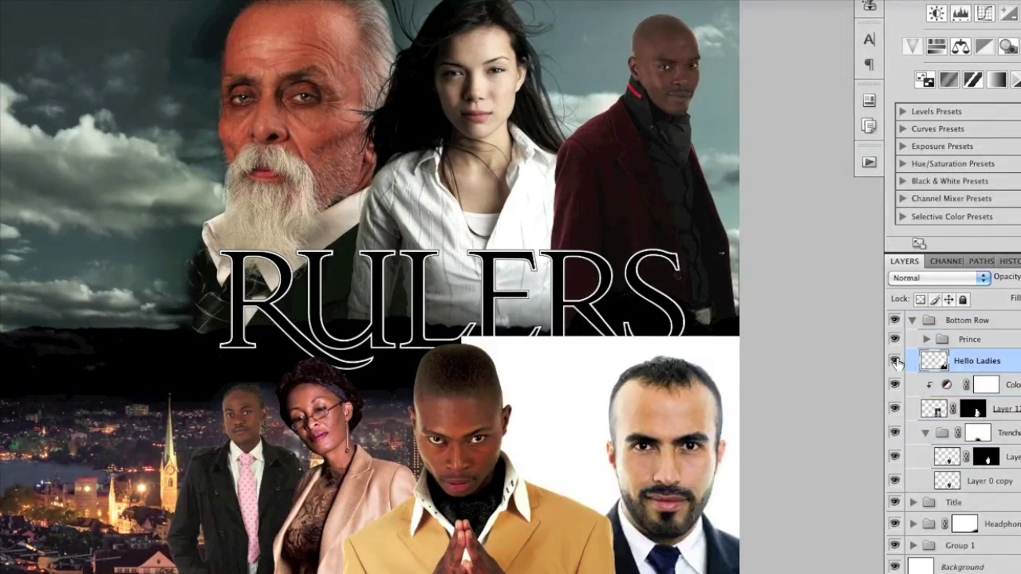
pyautogui.moveTo(898, 441); pyautogui.dragTo(1015, 375)
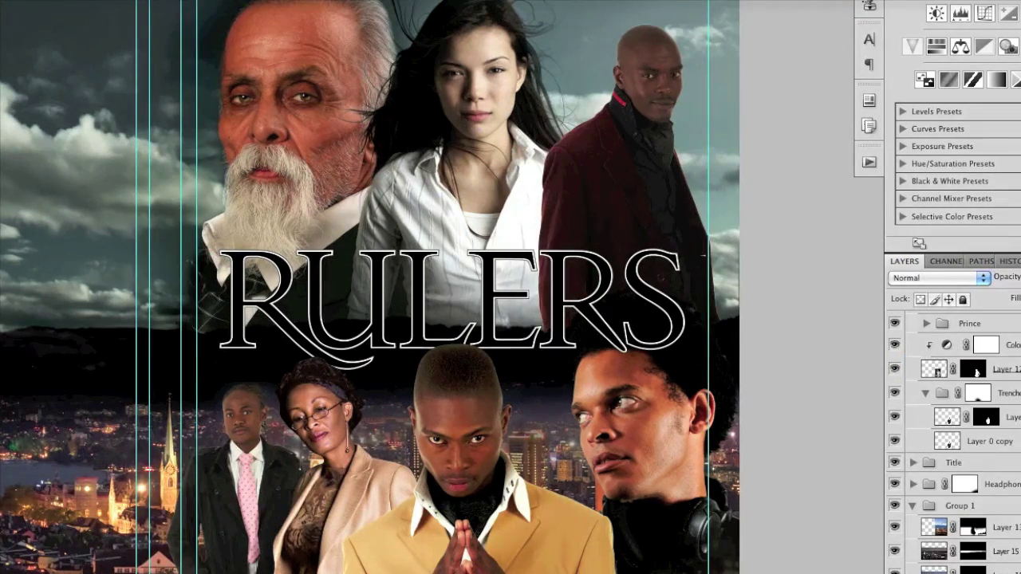
pyautogui.press('Return')
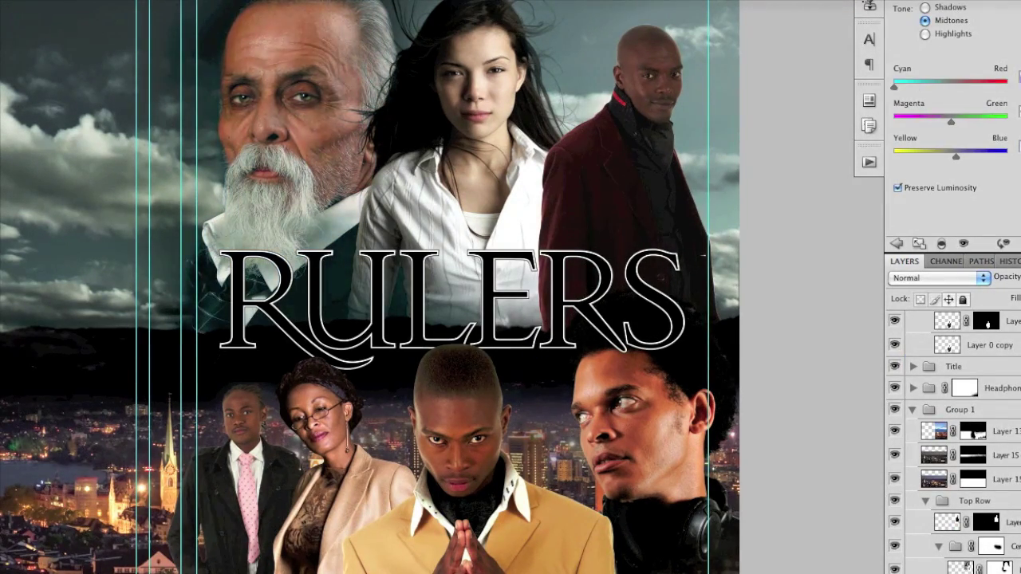
# Adjust Color Balance shadows, then add a Hue/Saturation shift of the portrait's red hues.
pyautogui.moveTo(957, 157); pyautogui.dragTo(967, 156)
pyautogui.click(926, 8)
pyautogui.click(896, 243)
pyautogui.click(935, 50)
pyautogui.moveTo(952, 89); pyautogui.dragTo(981, 88)
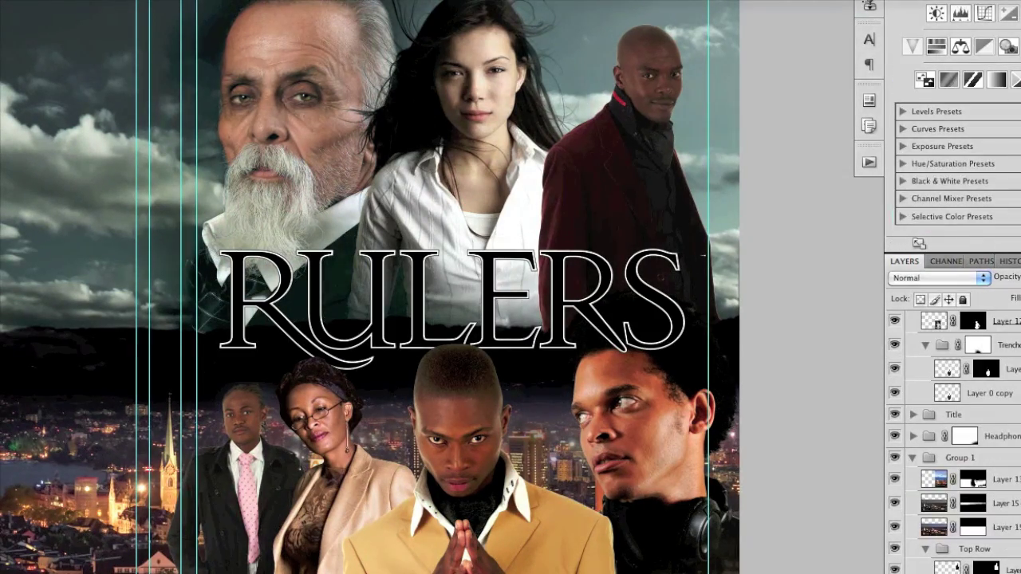
# Rework Color Balance shadows and midtones, bend a Curves adjustment, then revisit the highlights.
pyautogui.click(965, 48)
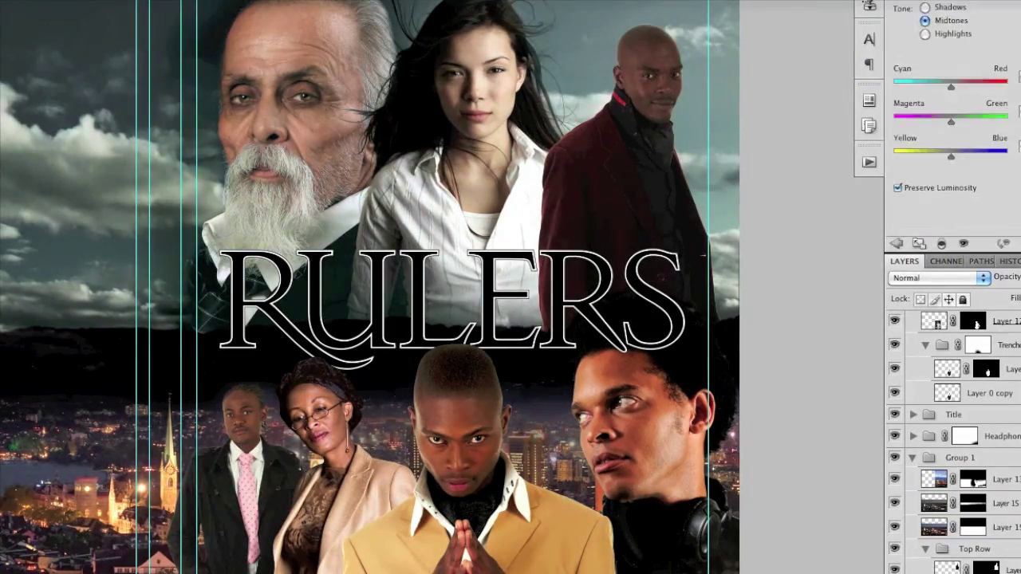
pyautogui.click(925, 7)
pyautogui.click(925, 20)
pyautogui.click(1015, 7)
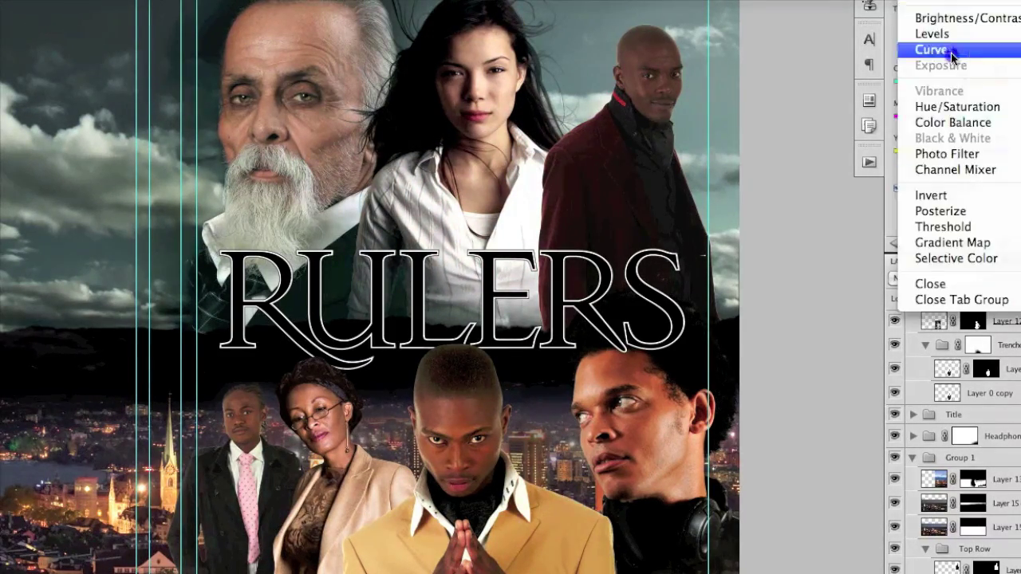
pyautogui.click(934, 45)
pyautogui.moveTo(962, 135); pyautogui.dragTo(961, 120)
pyautogui.click(1015, 6)
pyautogui.click(950, 96)
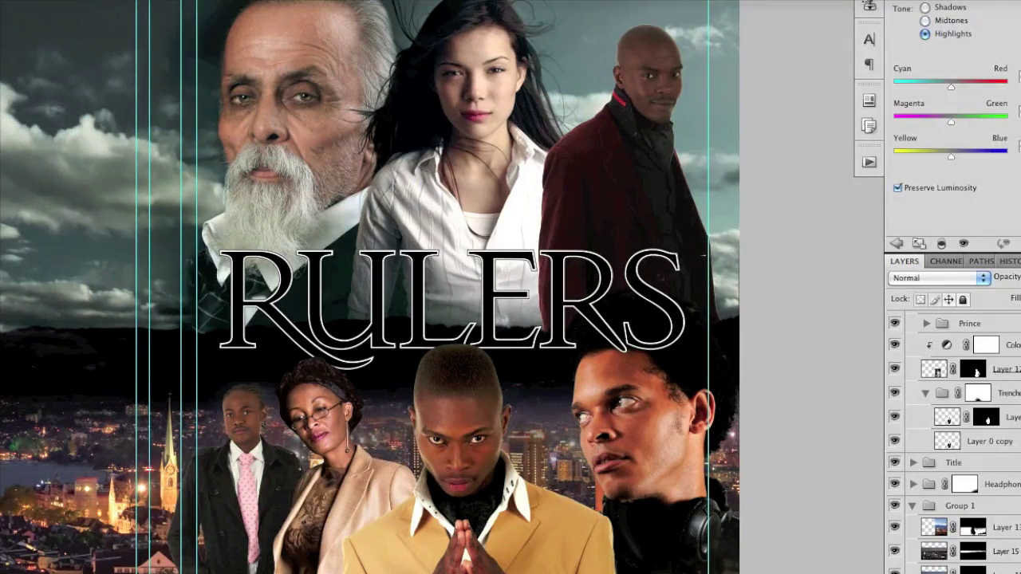
# Add a Curves adjustment that darkens the dark-coated man's shadows and brightens upper tones.
pyautogui.click(897, 244)
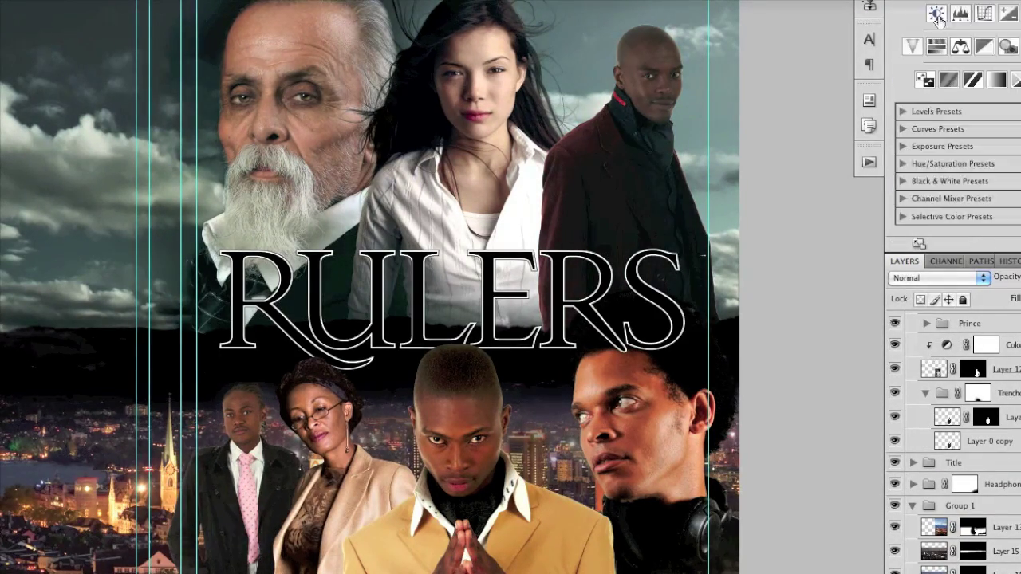
pyautogui.click(934, 45)
pyautogui.moveTo(947, 150); pyautogui.dragTo(951, 146)
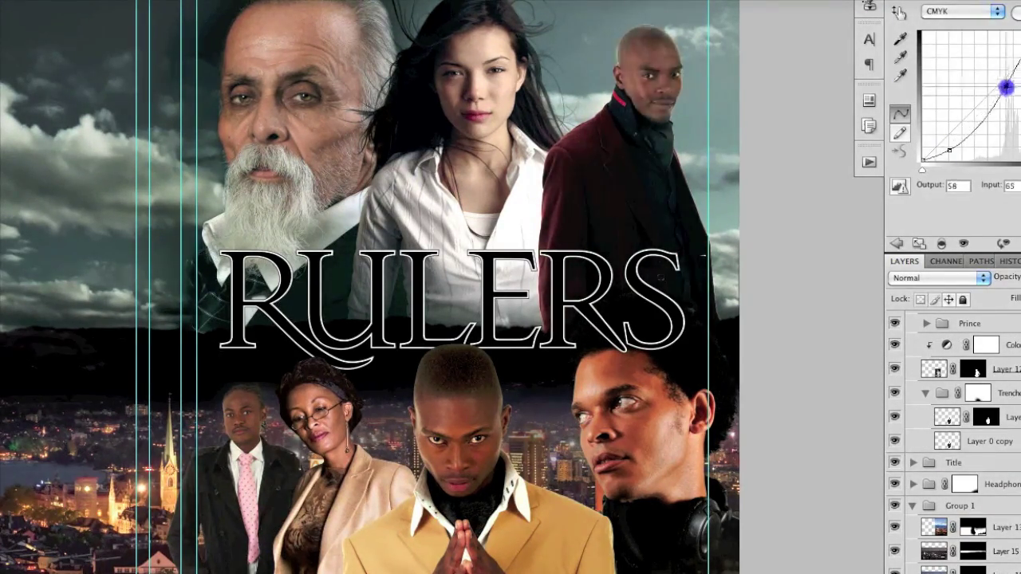
pyautogui.moveTo(997, 106); pyautogui.dragTo(1011, 85)
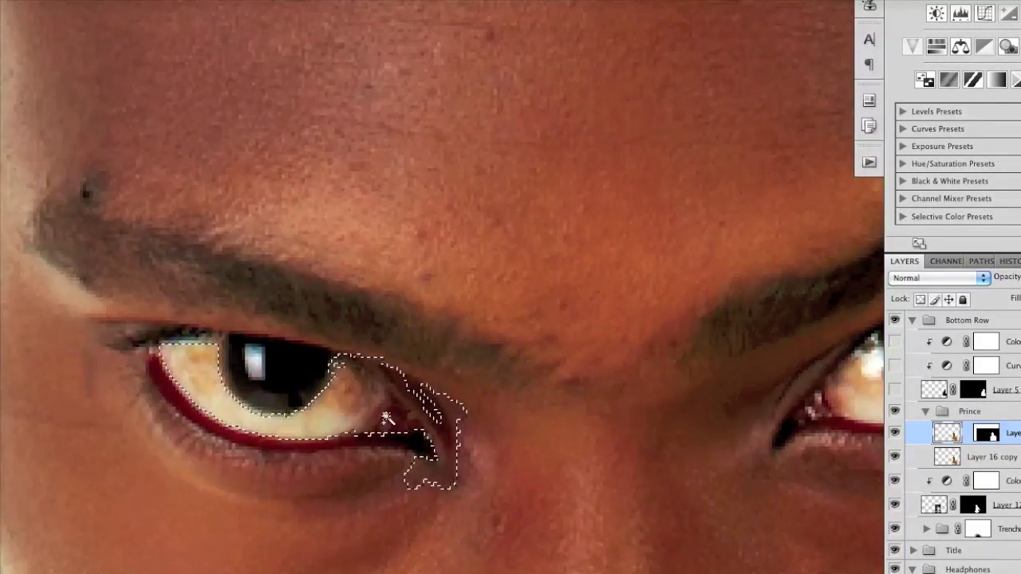
# Select the white of the man's right eye and add a sized orange Inner Shadow.
pyautogui.moveTo(530, 351); pyautogui.dragTo(541, 403)
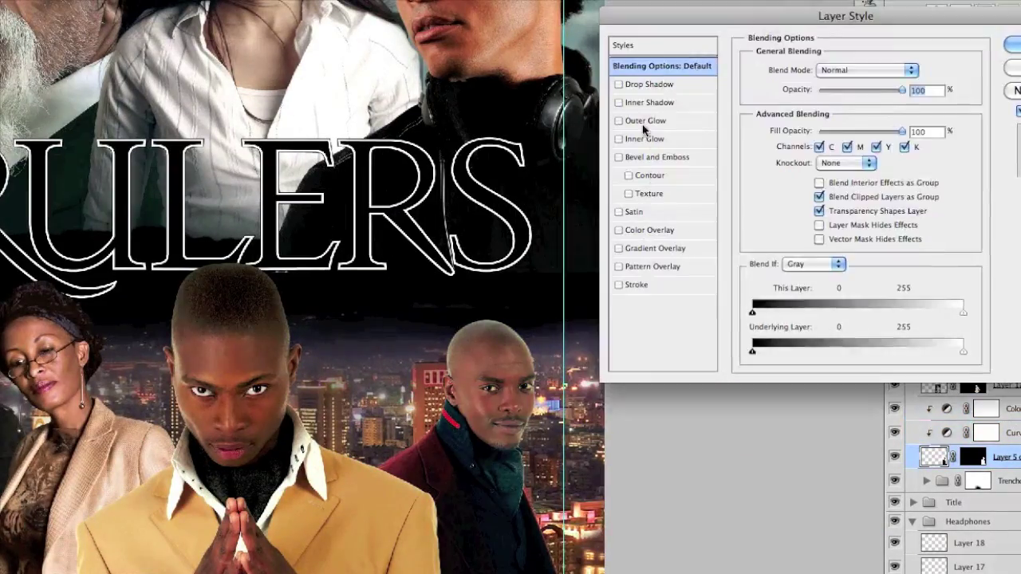
pyautogui.click(651, 102)
pyautogui.moveTo(800, 172); pyautogui.dragTo(822, 175)
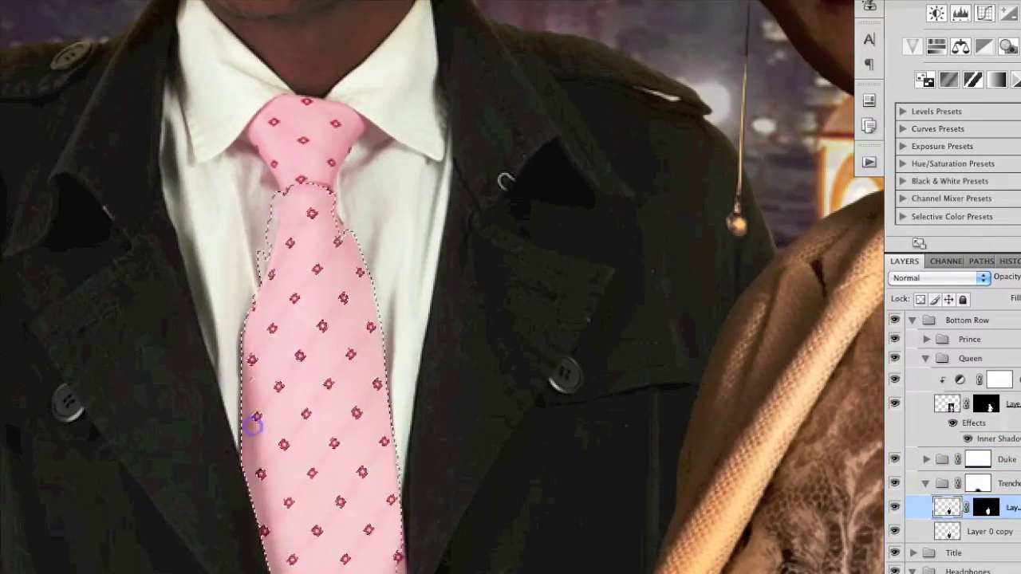
# Colorize the selected pink tie to a yellow-orange hue with Hue/Saturation.
pyautogui.moveTo(270, 511); pyautogui.dragTo(331, 468)
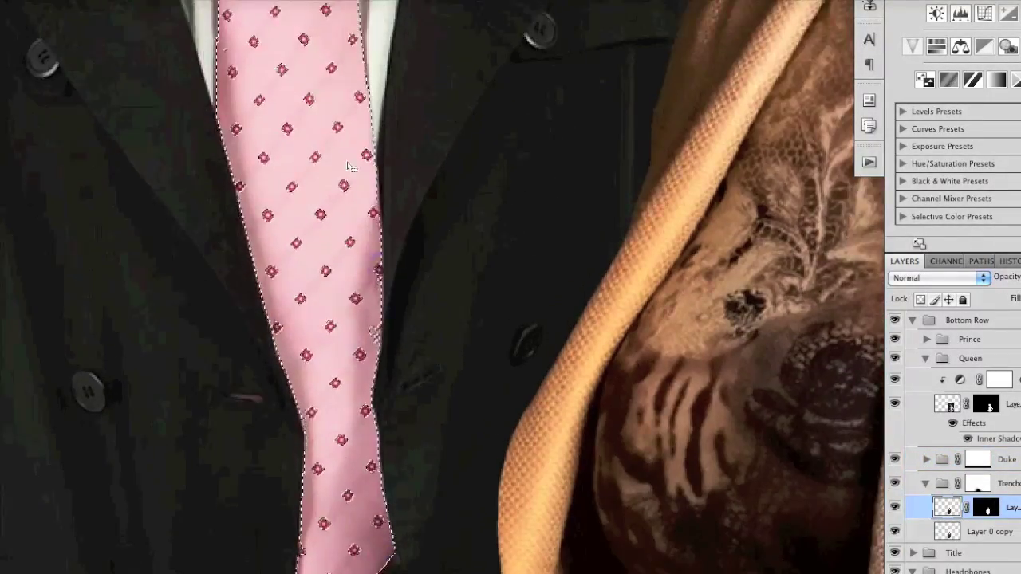
pyautogui.scroll(2, 332, 274)
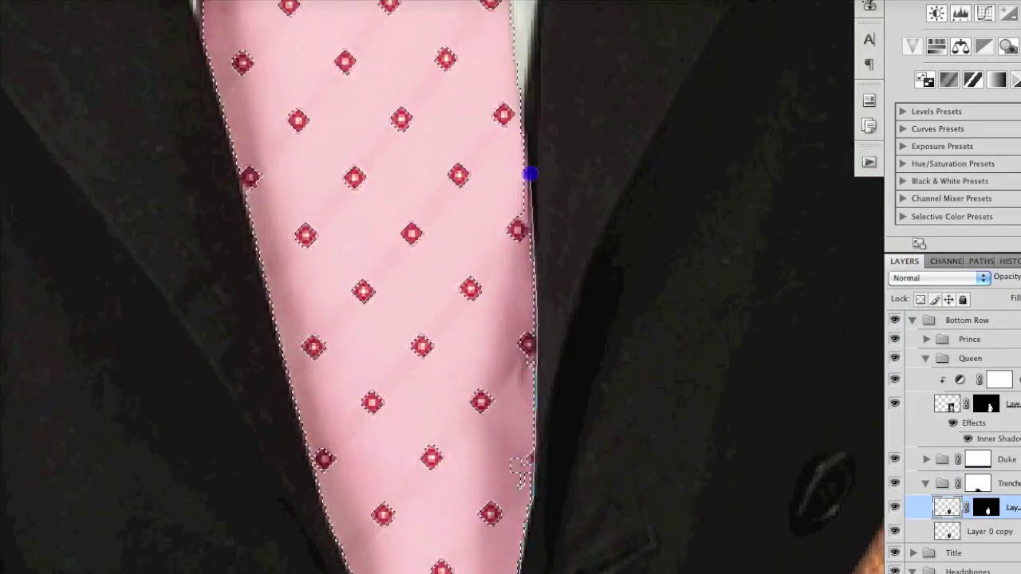
pyautogui.moveTo(529, 173); pyautogui.dragTo(431, 250)
pyautogui.hotkey('ctrl', '0')
pyautogui.hotkey('ctrl', 'u')
pyautogui.moveTo(577, 225)
pyautogui.mouseDown()
pyautogui.moveTo(588, 228)
pyautogui.moveTo(505, 231)
pyautogui.mouseUp()
pyautogui.press('Return')
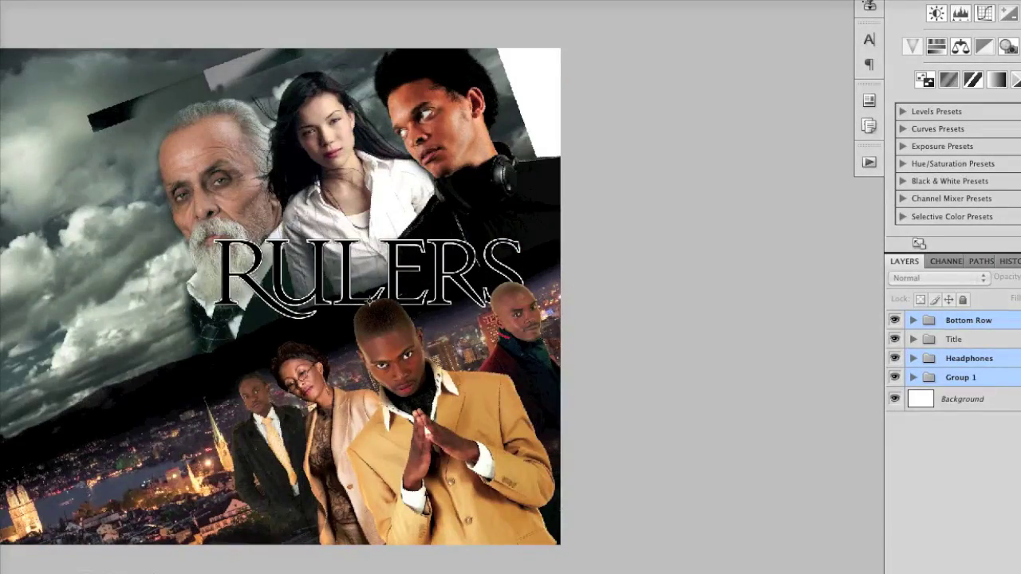
# Stretch the selected groups and layer across the wider landscape canvas.
pyautogui.press('Return')
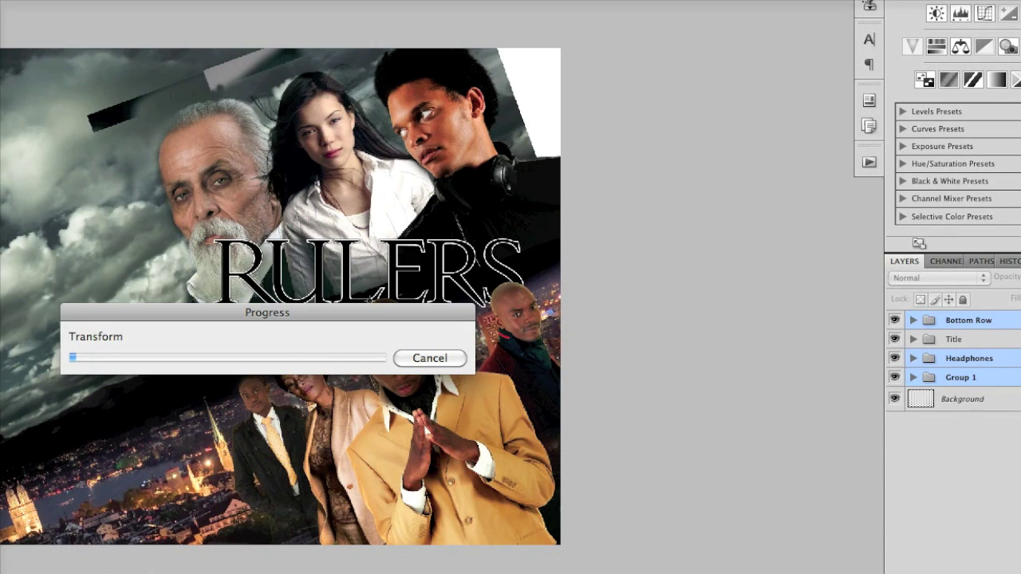
pyautogui.hotkey('ctrl', 't')
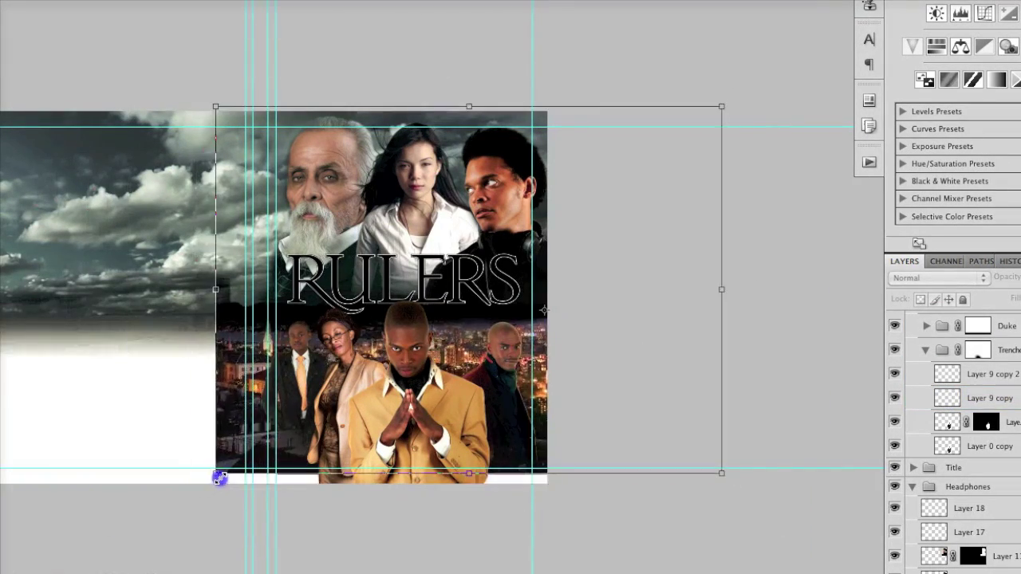
pyautogui.moveTo(709, 133); pyautogui.dragTo(720, 102)
pyautogui.press('Return')
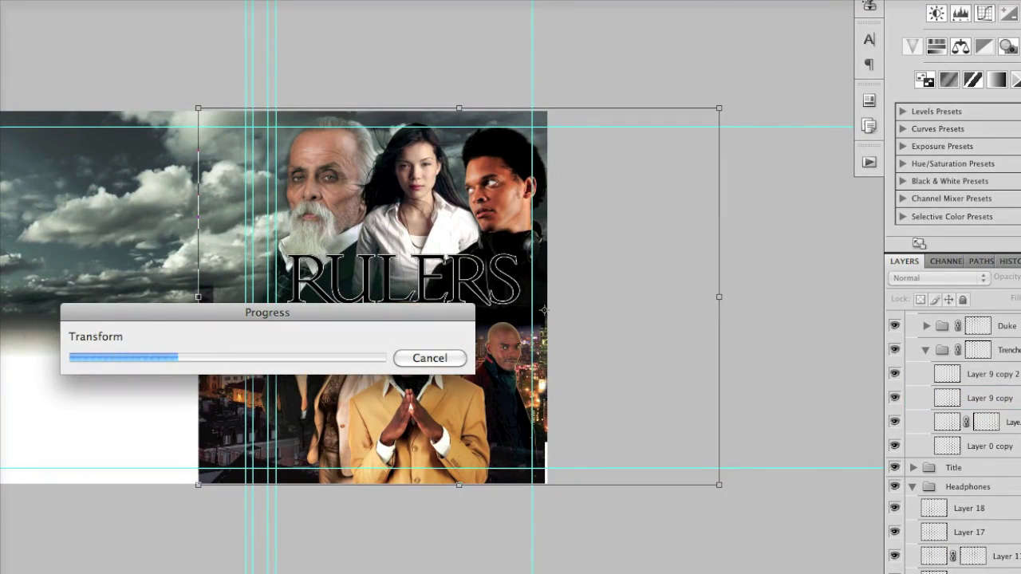
# Try Multiply then Normal blending on the layer and nudge the city layer slightly.
pyautogui.hotkey('ctrl', '+')
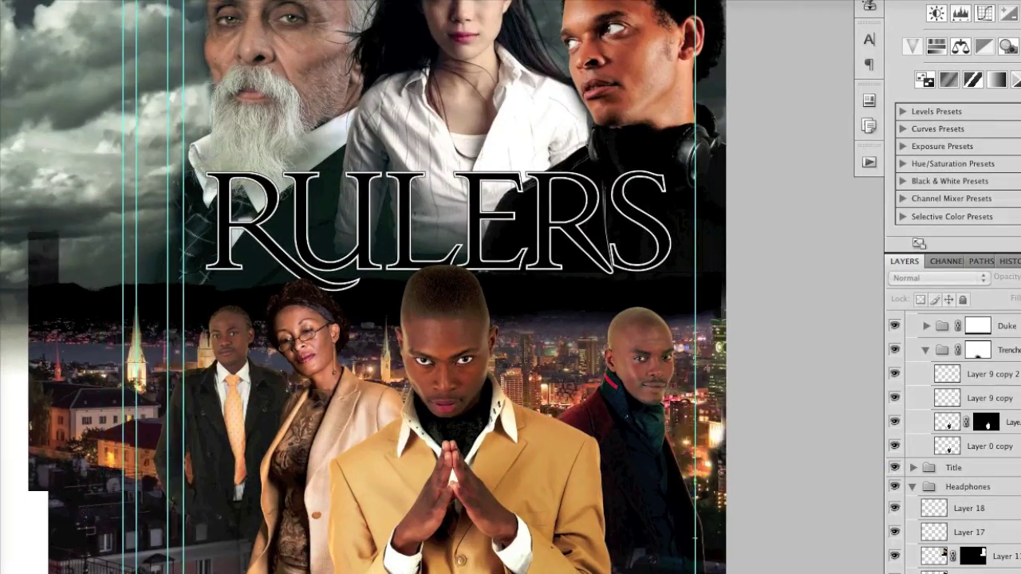
pyautogui.hotkey('ctrl', '+')
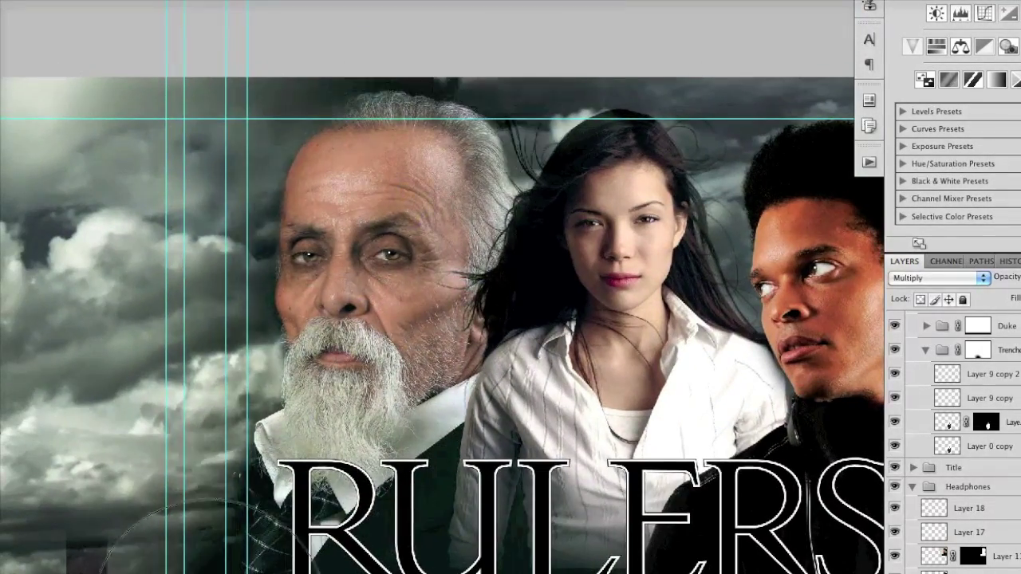
pyautogui.hotkey('ctrl', '-')
pyautogui.moveTo(245, 500); pyautogui.dragTo(244, 456)
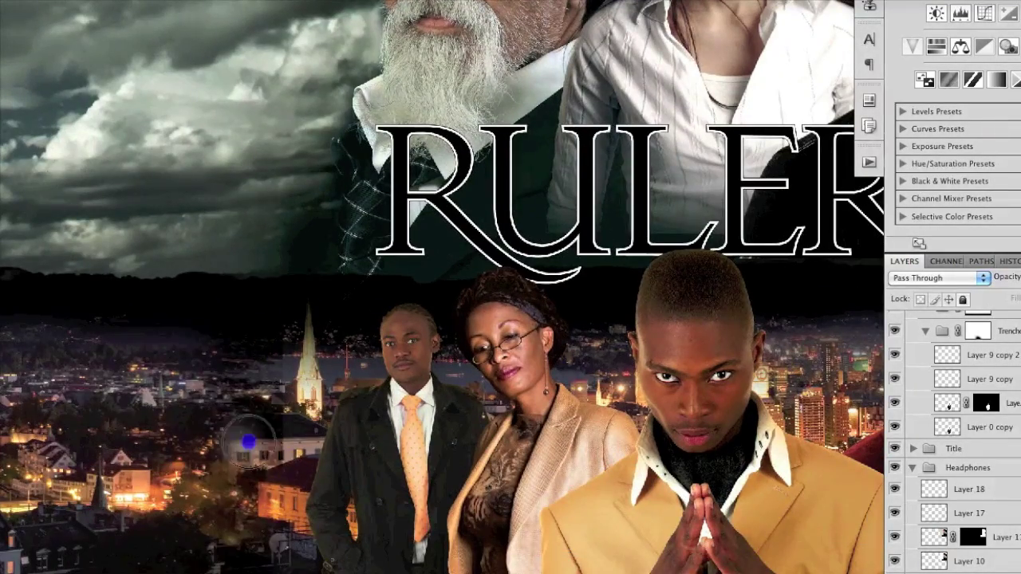
# Brighten the lower-left building, mask the woman's white backdrop, and paste the inner shadow style.
pyautogui.moveTo(249, 441); pyautogui.dragTo(236, 437)
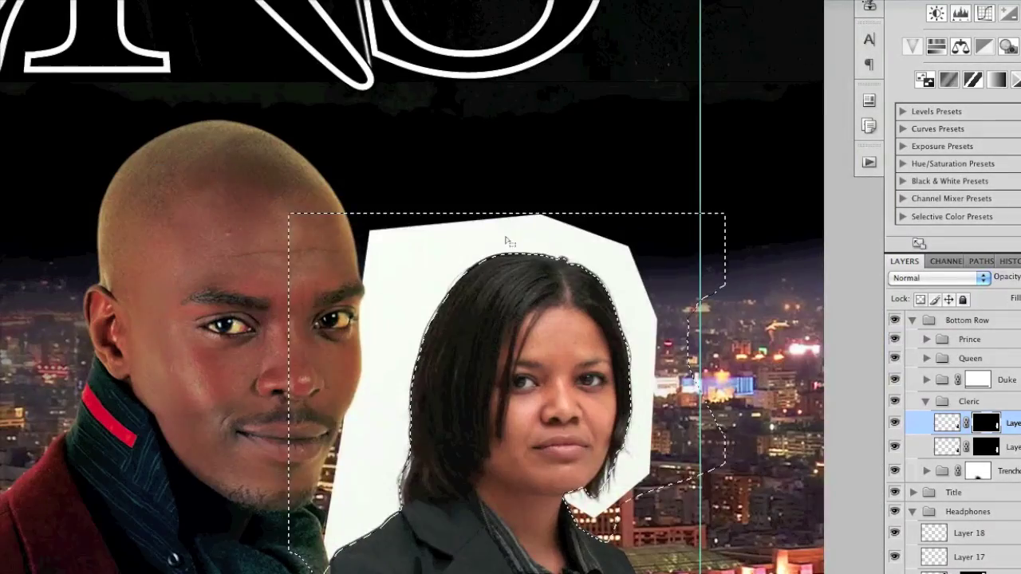
pyautogui.moveTo(505, 235)
pyautogui.mouseDown()
pyautogui.moveTo(673, 375)
pyautogui.moveTo(382, 471)
pyautogui.mouseUp()
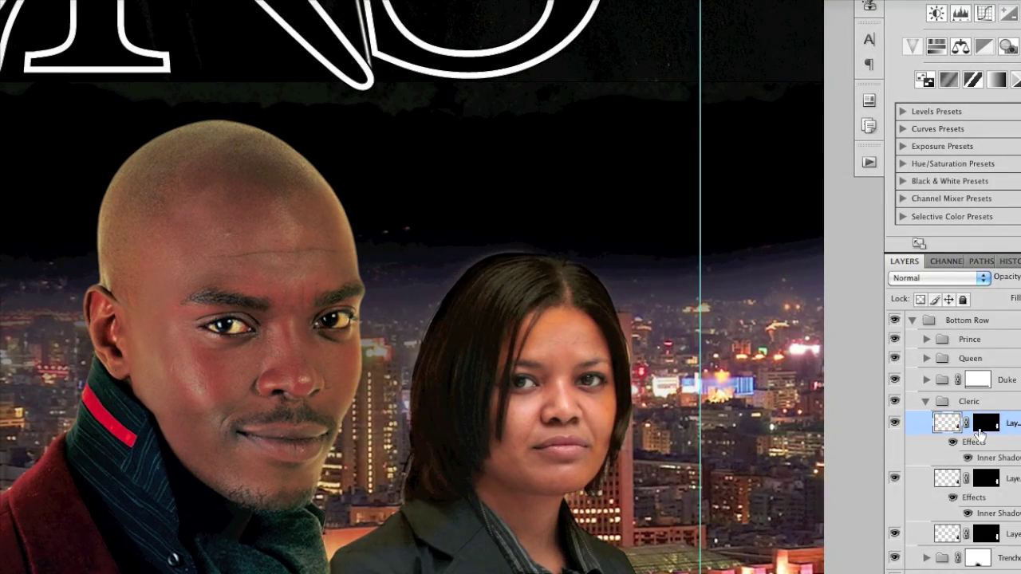
pyautogui.rightClick(947, 423)
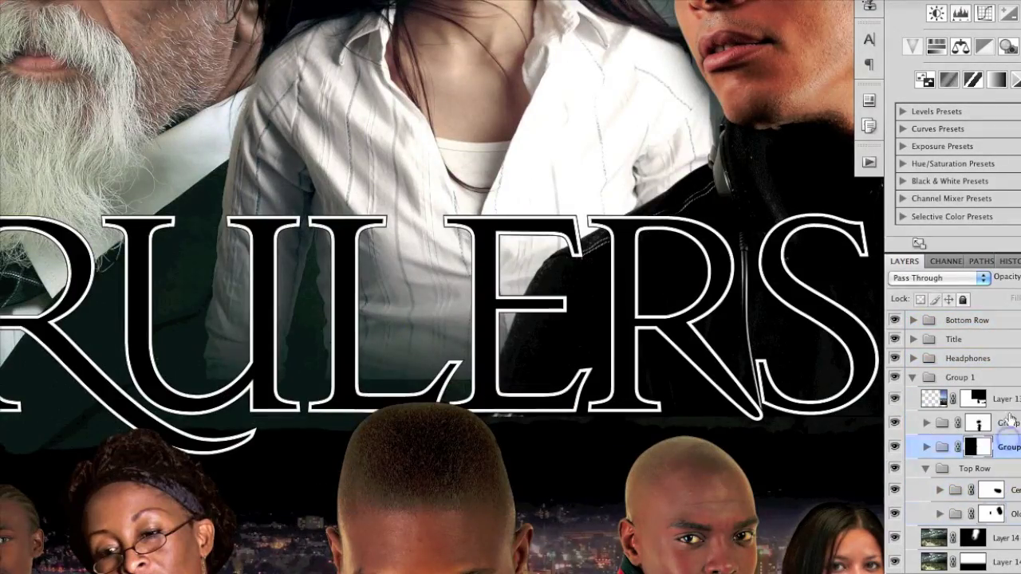
# Move the selected groups together, then switch to editing the Cleric group.
pyautogui.keyDown('shift'); pyautogui.click(1007, 399); pyautogui.keyUp('shift')
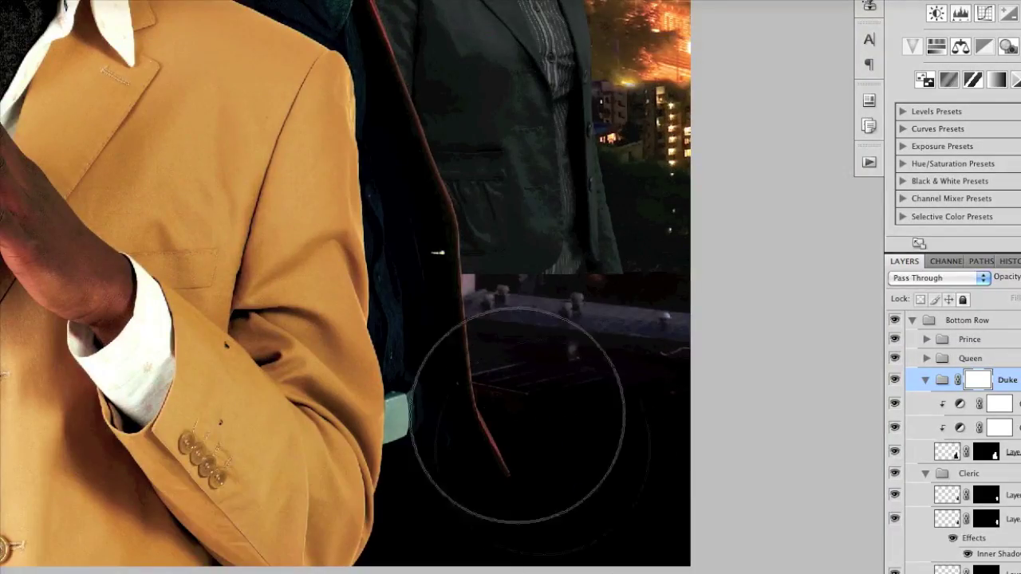
pyautogui.click(992, 477)
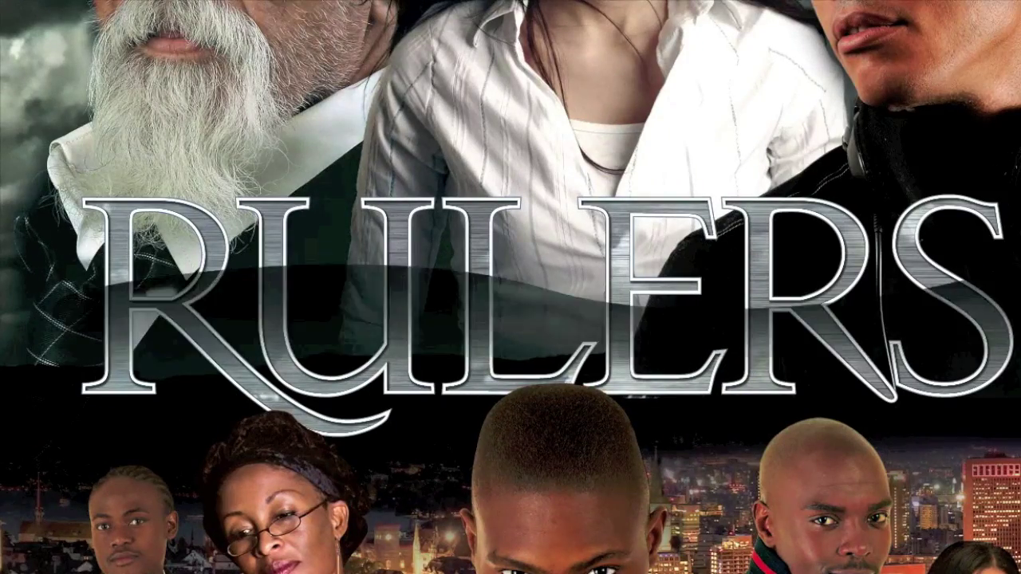
# Give the title a drop shadow, deselect the tie, and pull the church spire upward.
pyautogui.click(706, 156)
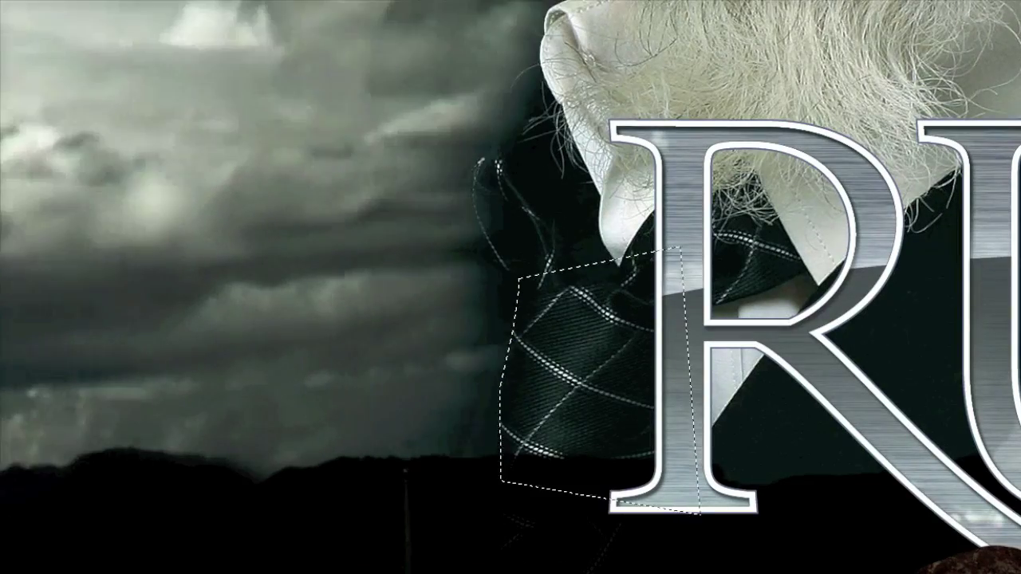
pyautogui.hotkey('ctrl', 'd')
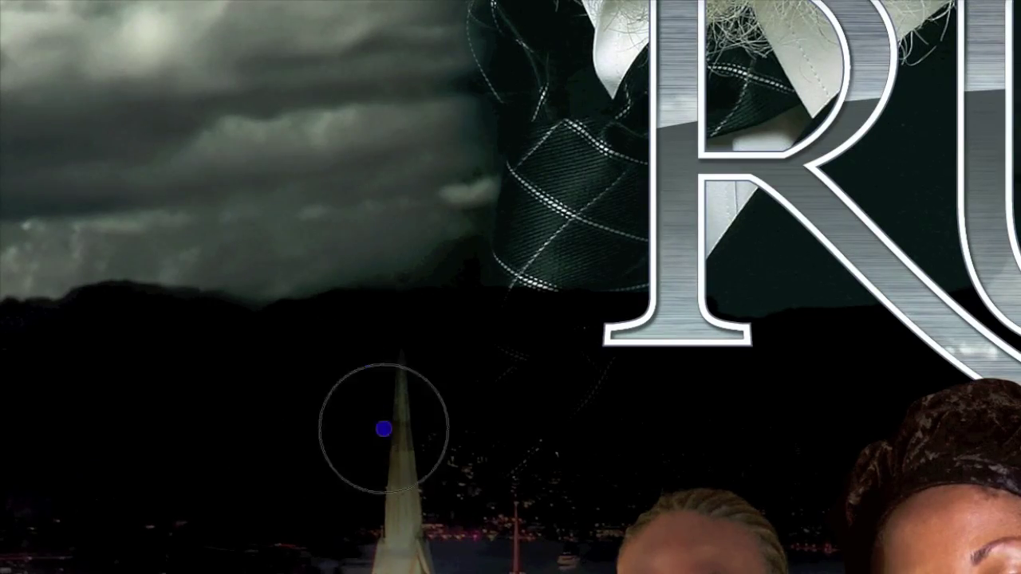
pyautogui.click(447, 500)
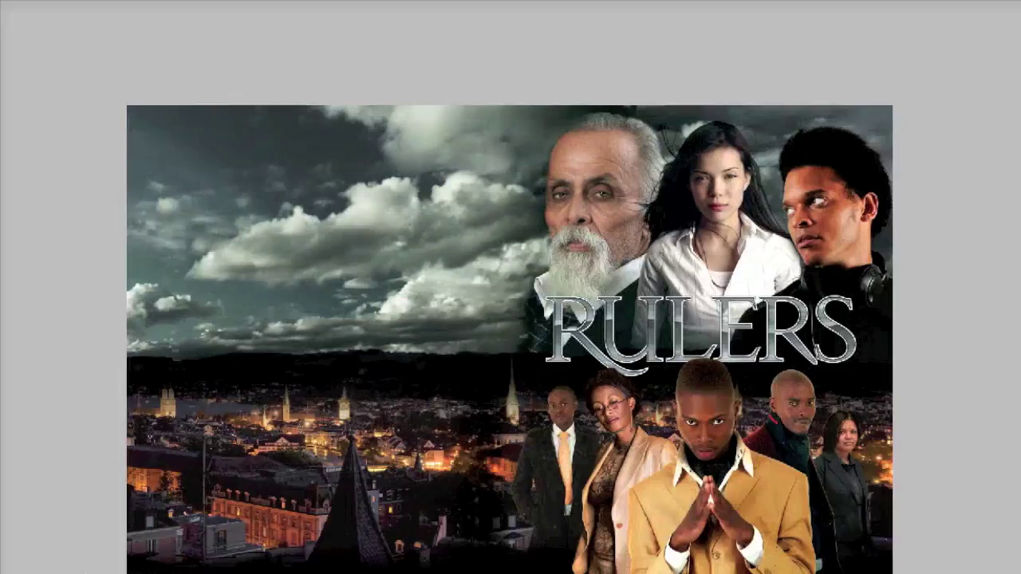
# Pan to bring the whole poster into view.
pyautogui.moveTo(726, 236); pyautogui.dragTo(610, 210)
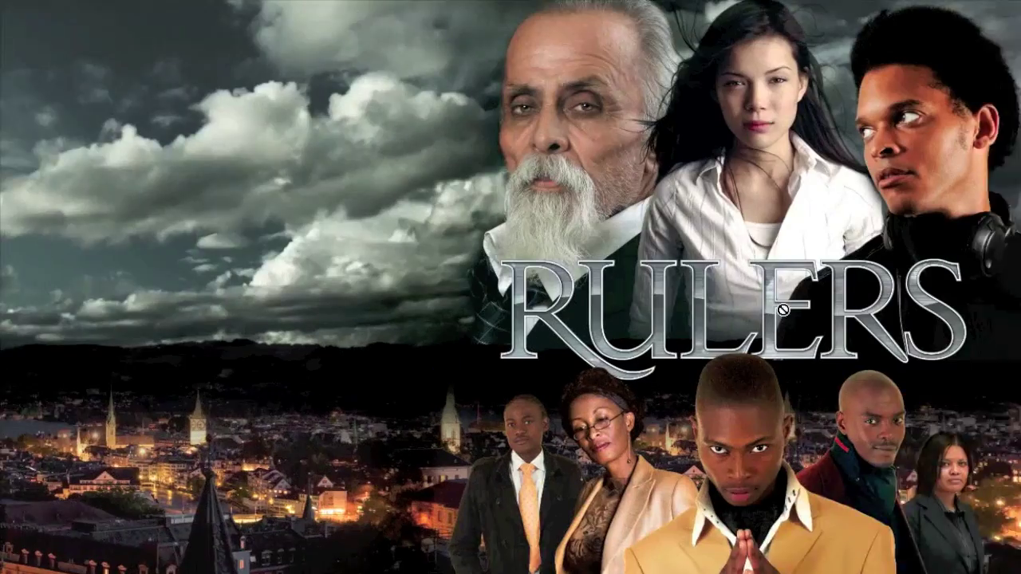